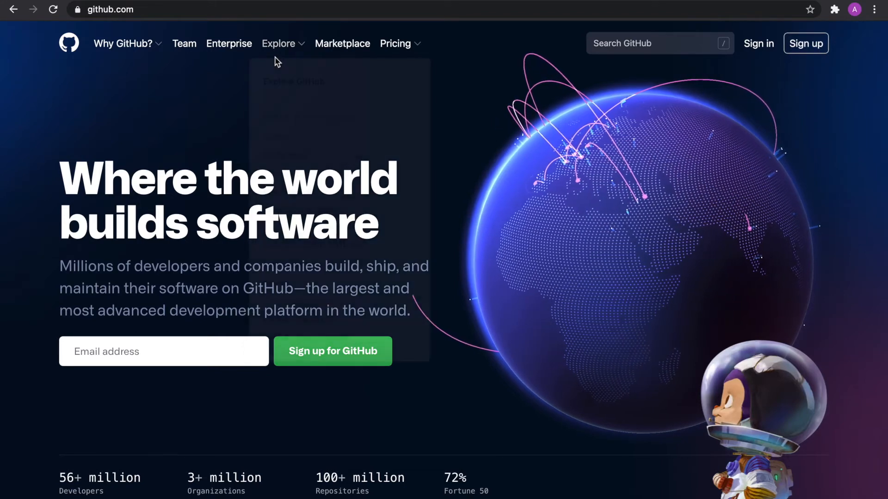
Step: Go to github.com and open the sign-up form for a new account
left_click(231, 9)
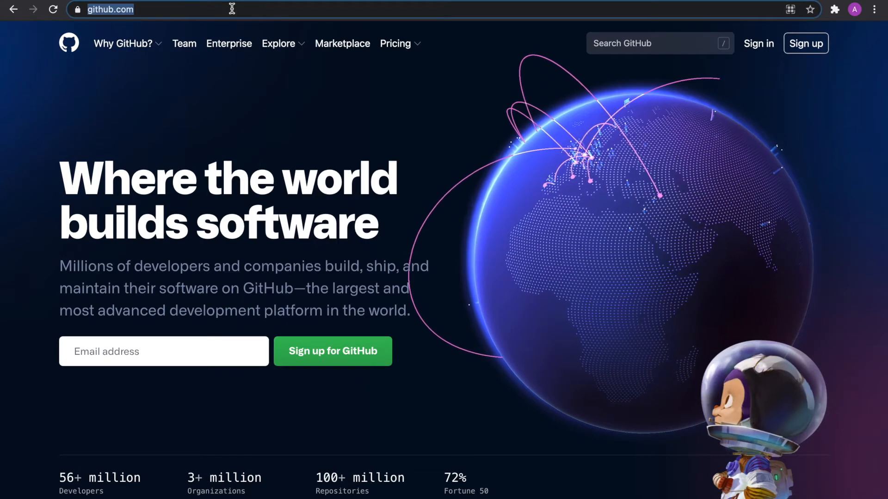
type("github")
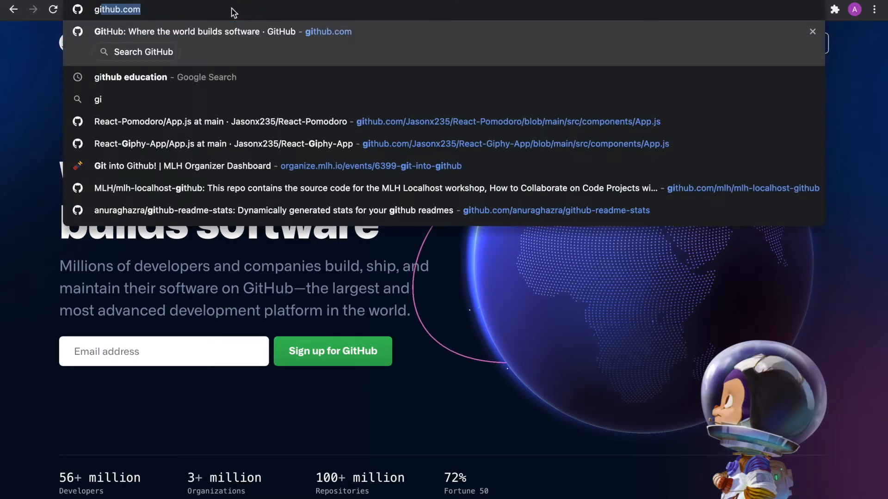
key("Return")
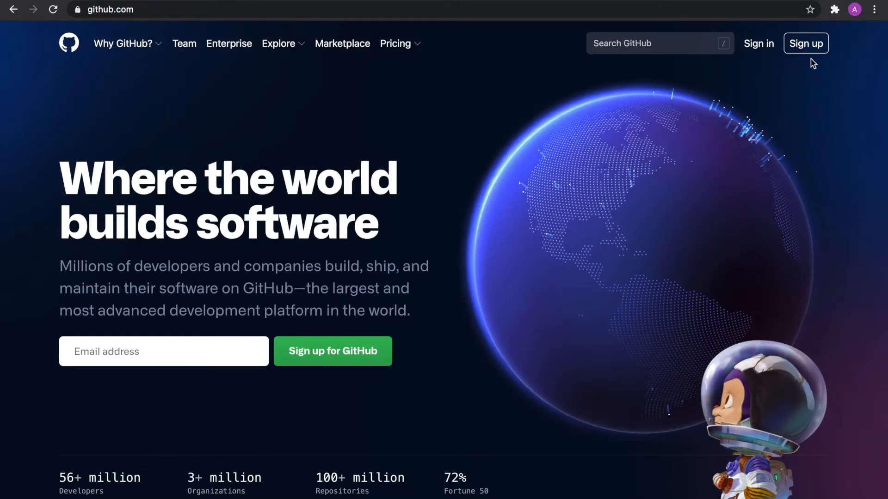
left_click(809, 45)
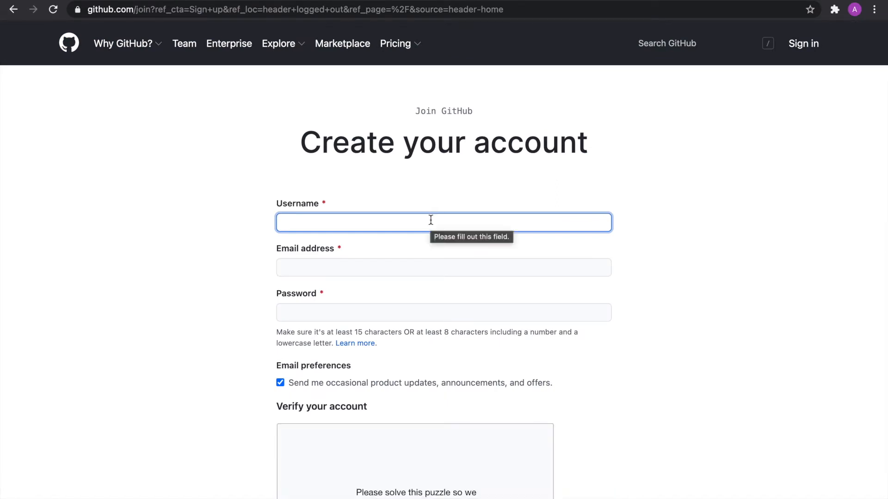
Step: Enter test-csi as the username and fill in the account's email address in the sign-up form
type("test-csi")
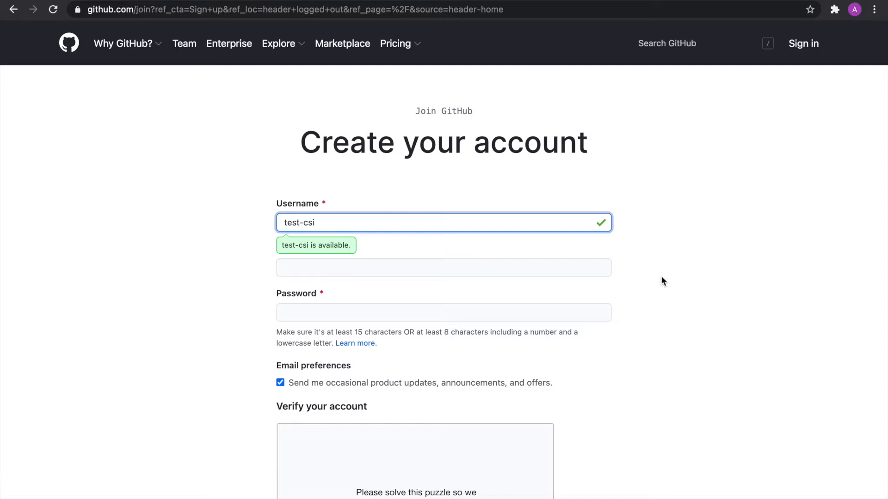
left_click(602, 281)
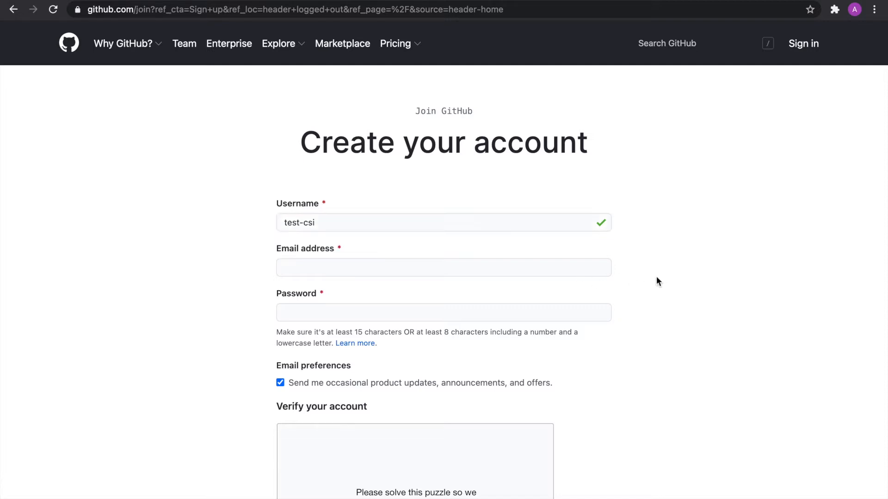
left_click(560, 275)
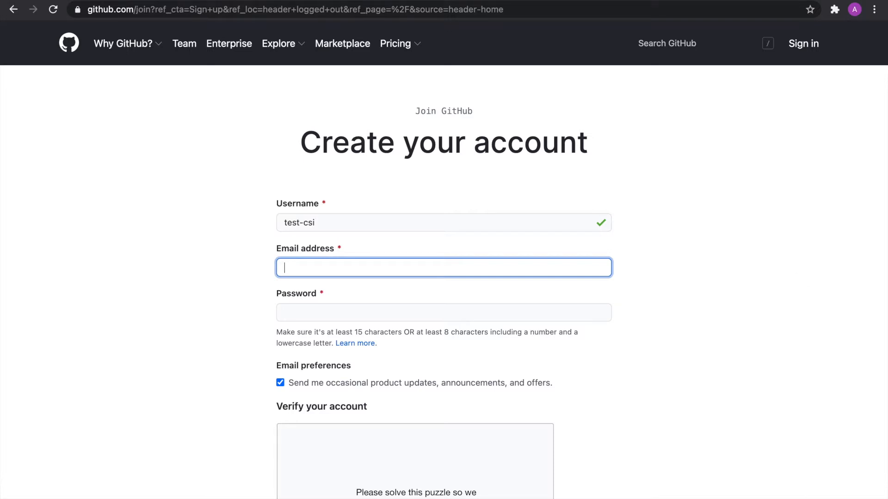
key("ctrl+v")
key("Up")
Step: Enter an account password that meets the length requirement in the sign-up form's password field
left_click(343, 319)
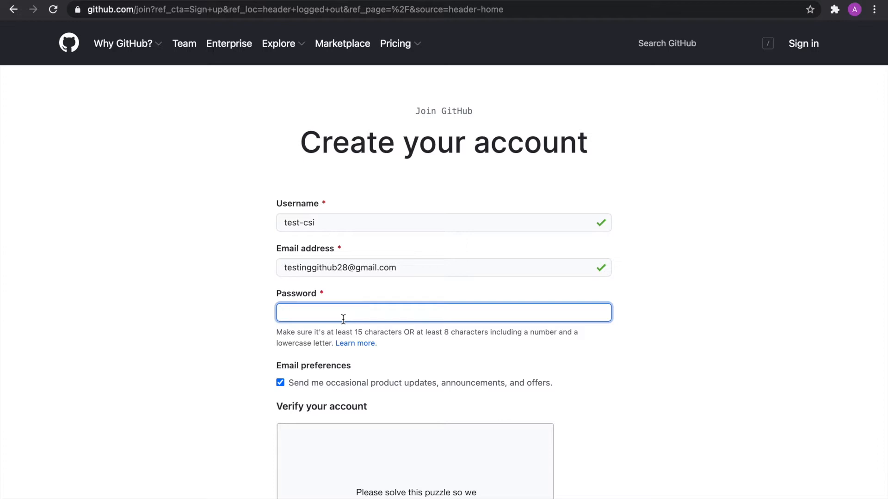
type("•••••••")
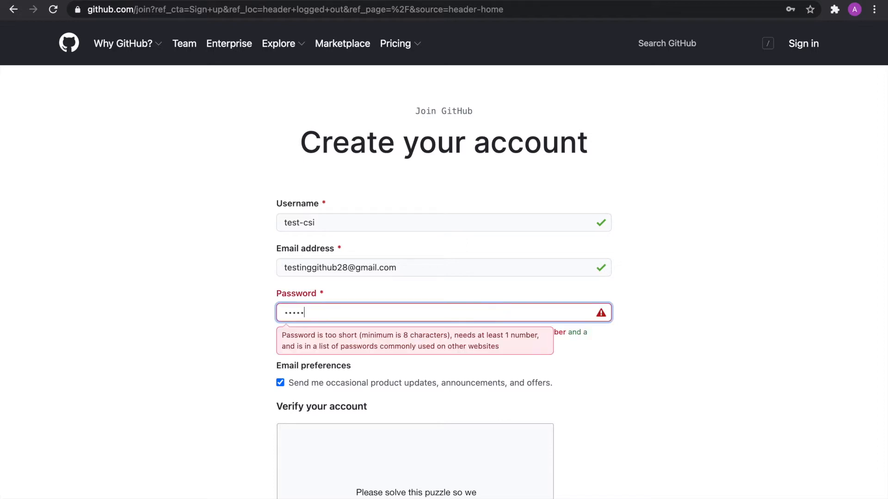
key("BackSpace")
key("BackSpace")
key("BackSpace")
key("BackSpace")
key("BackSpace")
key("BackSpace")
key("BackSpace")
type("•••••••••••")
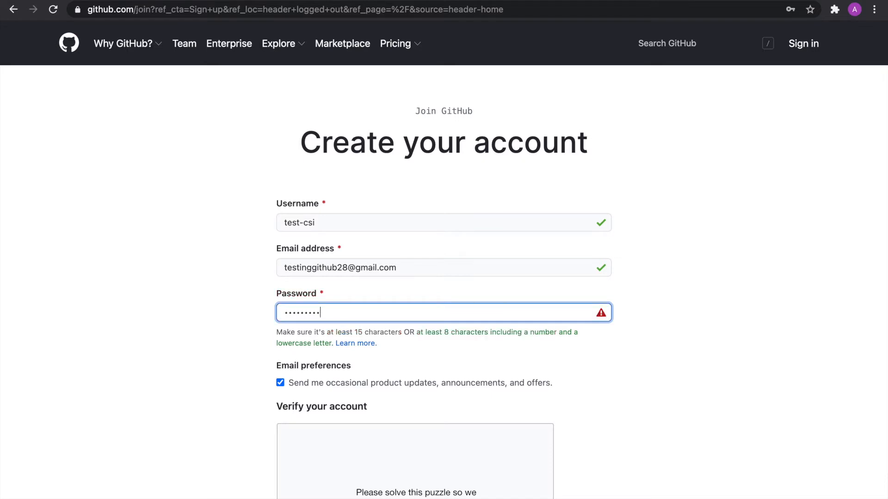
type("•••••")
left_click(715, 399)
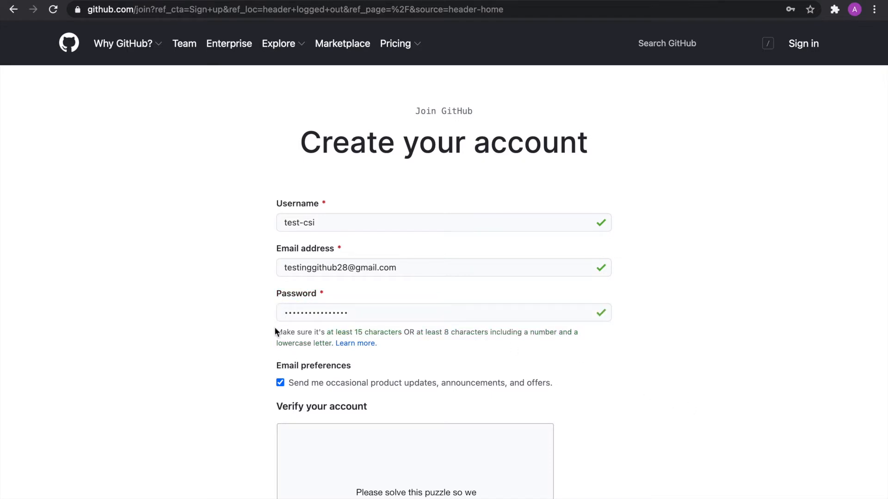
Step: Solve the account verification puzzle and submit the form to create the account
scroll(592, 374, "down", 3)
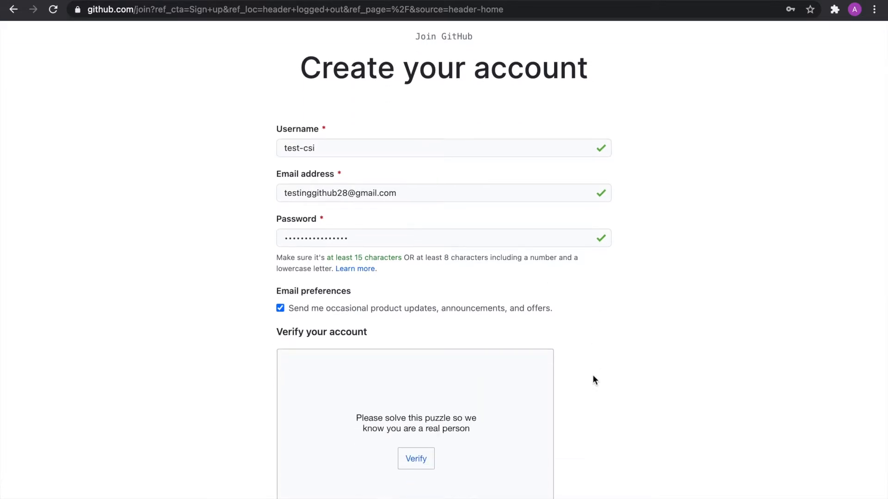
scroll(593, 376, "down", 3)
left_click(415, 383)
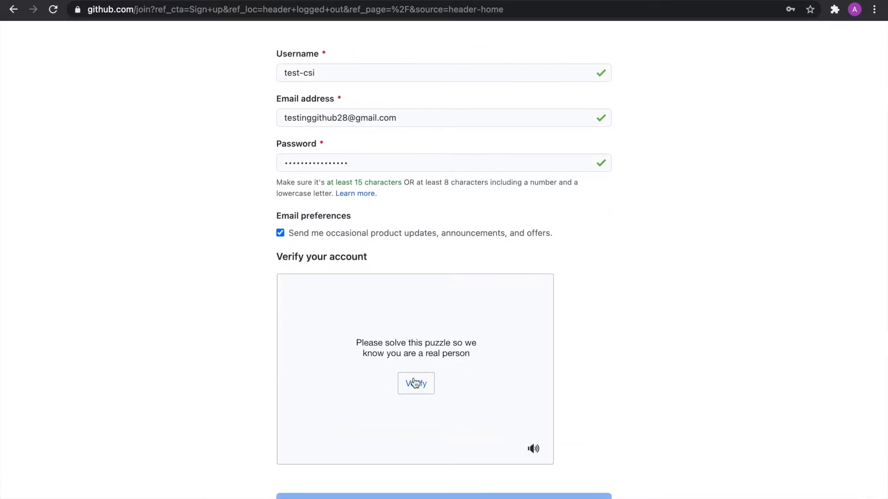
left_click(339, 415)
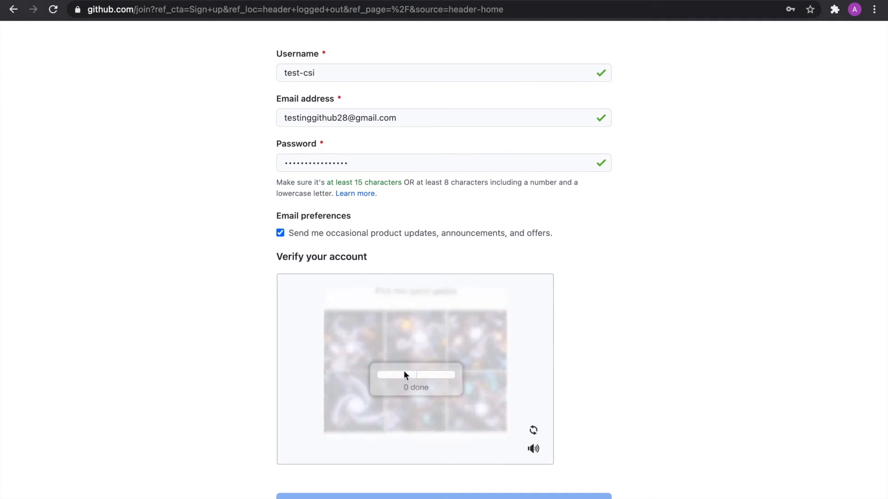
left_click(429, 343)
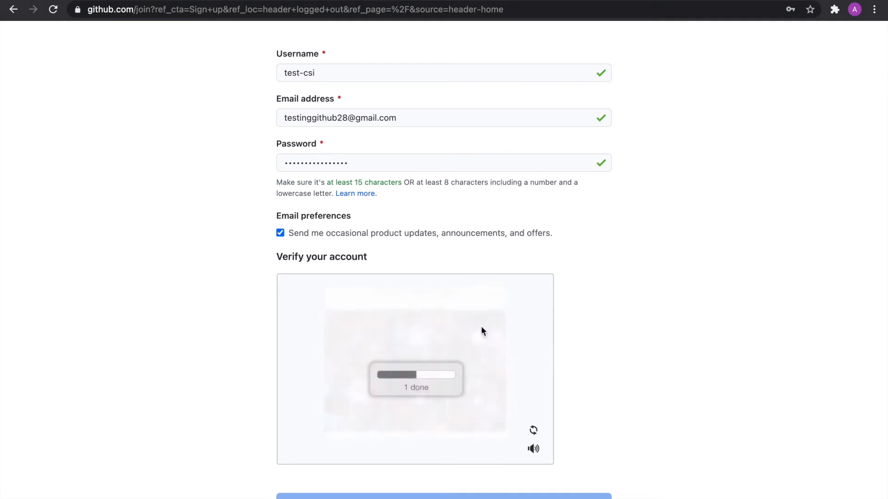
scroll(698, 354, "down", 5)
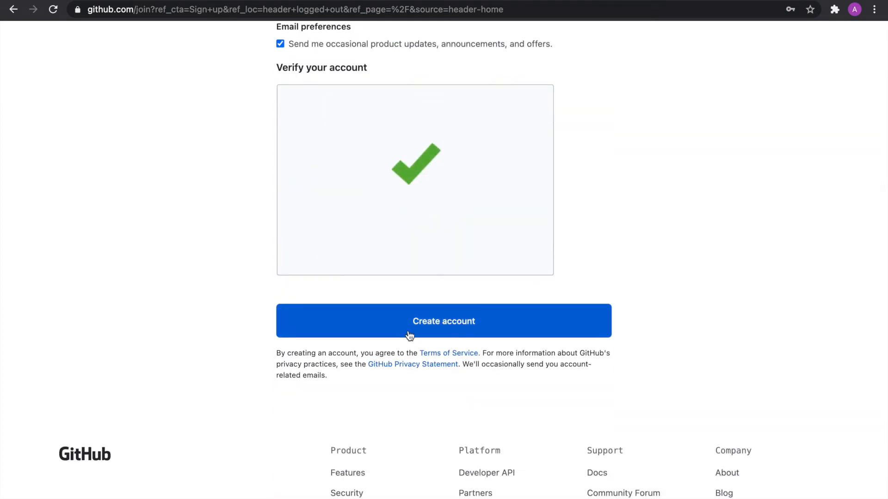
left_click(445, 327)
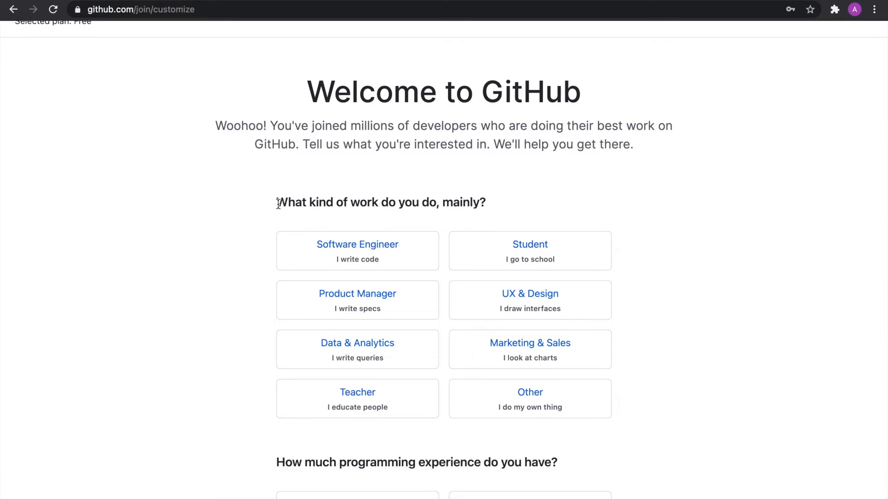
Step: Answer the welcome questions with Student as the kind of work and "A moderate amount" of programming experience
left_click_drag(277, 202, 542, 200)
left_click(565, 204)
scroll(565, 203, "down", 2)
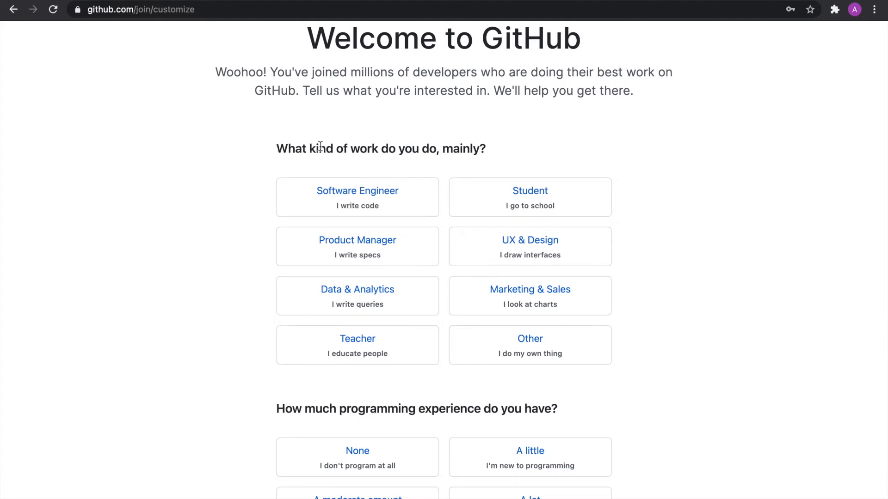
left_click(583, 200)
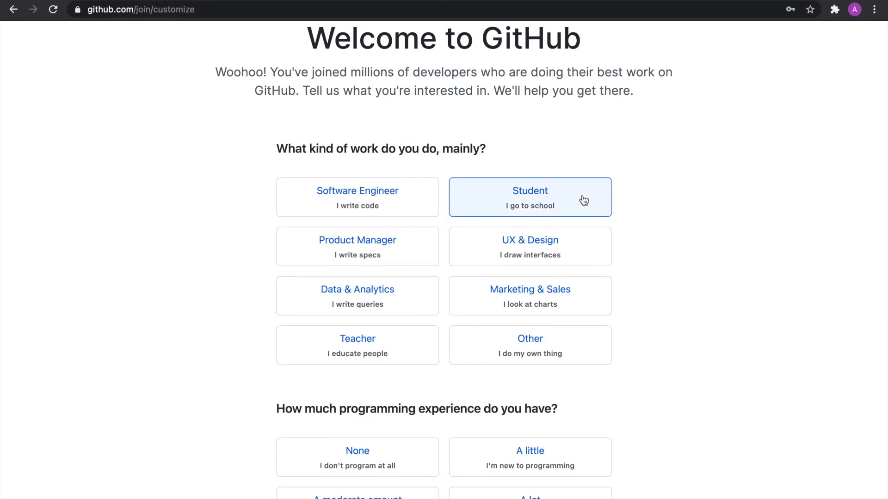
scroll(712, 366, "down", 5)
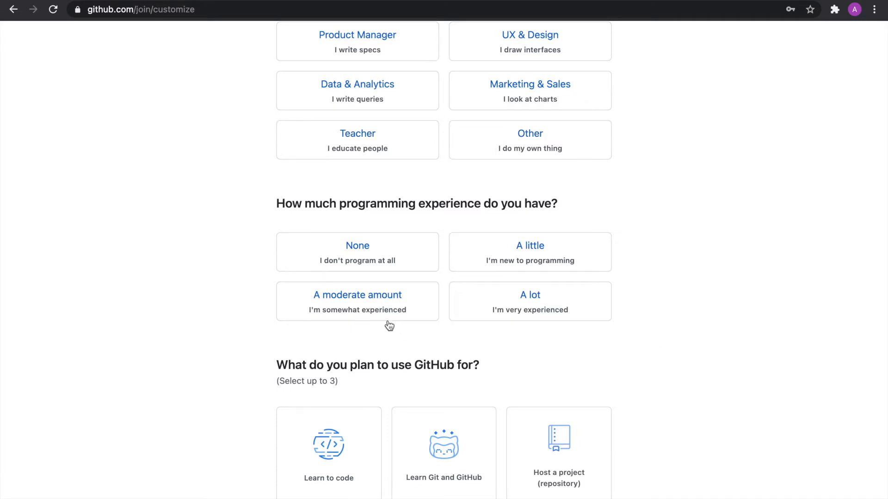
left_click(419, 316)
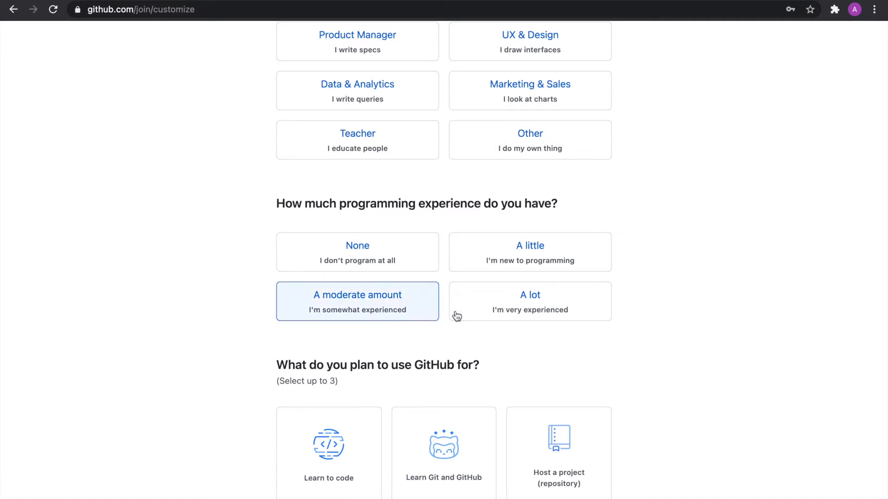
Step: Choose "Learn to code", "Learn Git and GitHub" and "Collaborating with my team" as the planned uses of GitHub
scroll(652, 342, "down", 5)
scroll(652, 339, "down", 2)
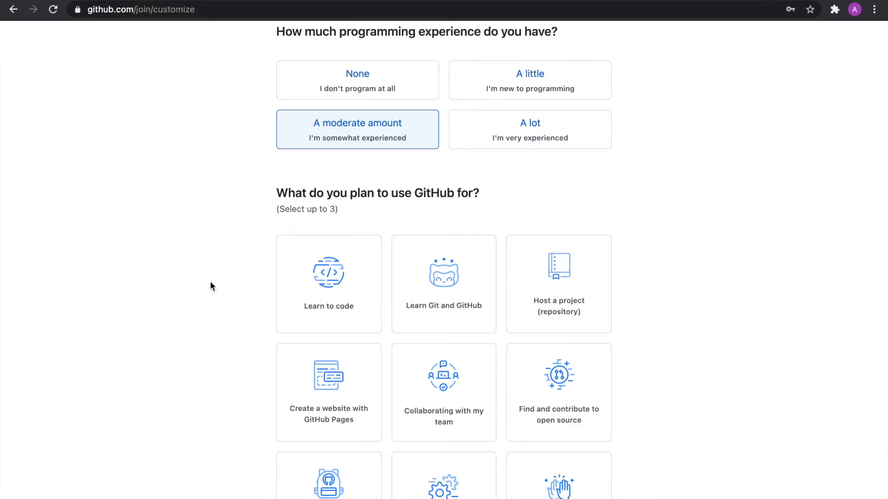
left_click(337, 294)
left_click(456, 287)
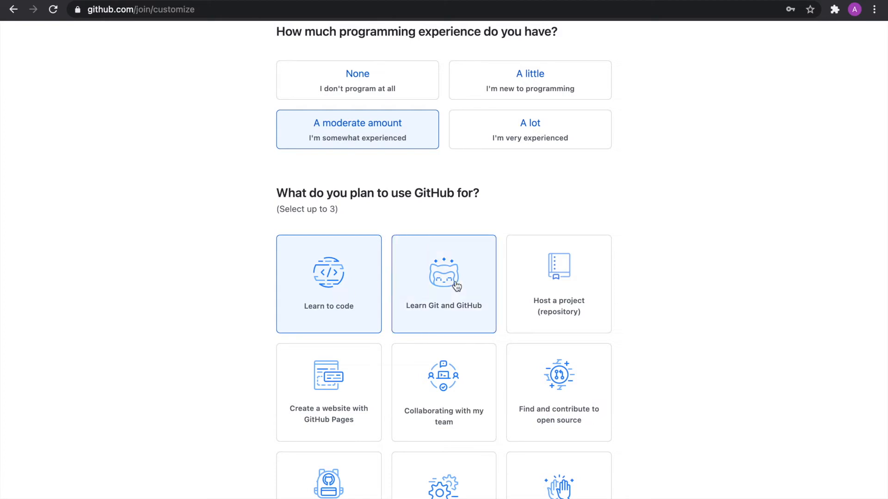
scroll(456, 287, "down", 3)
left_click(438, 269)
scroll(711, 262, "down", 1)
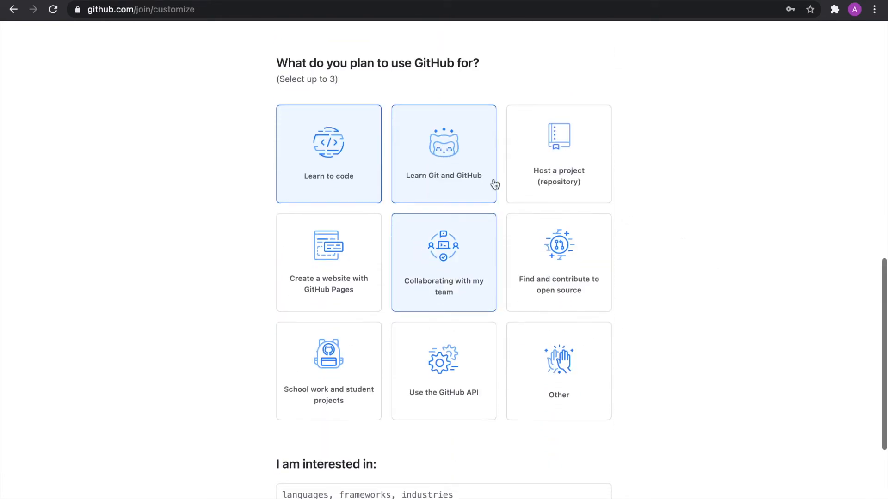
Step: Add c++, java and machine-learning as interests and complete the account setup
scroll(688, 319, "down", 2)
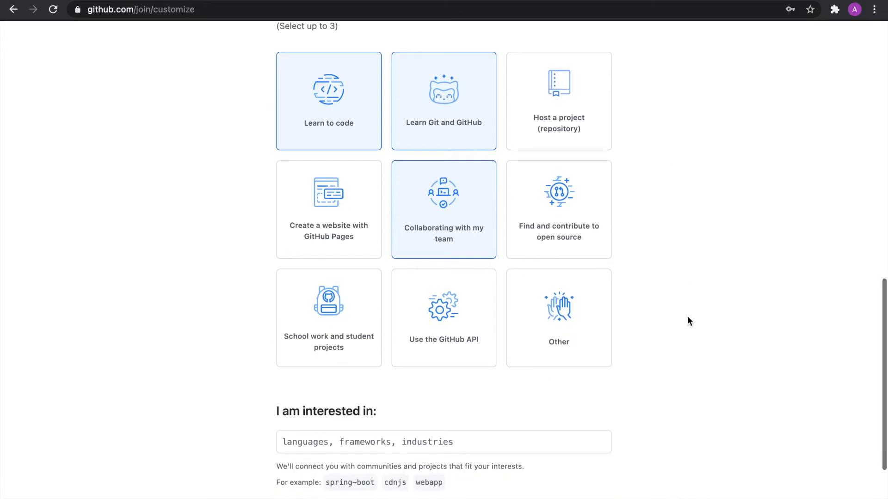
left_click(470, 437)
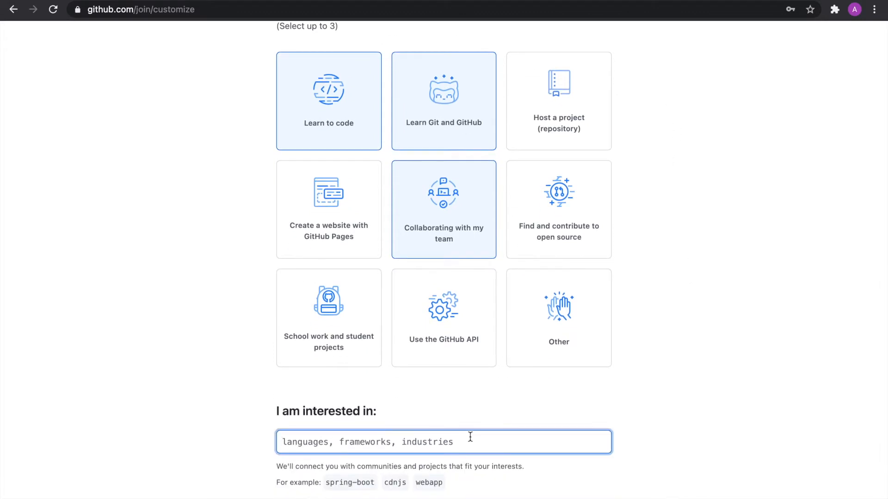
scroll(470, 437, "down", 3)
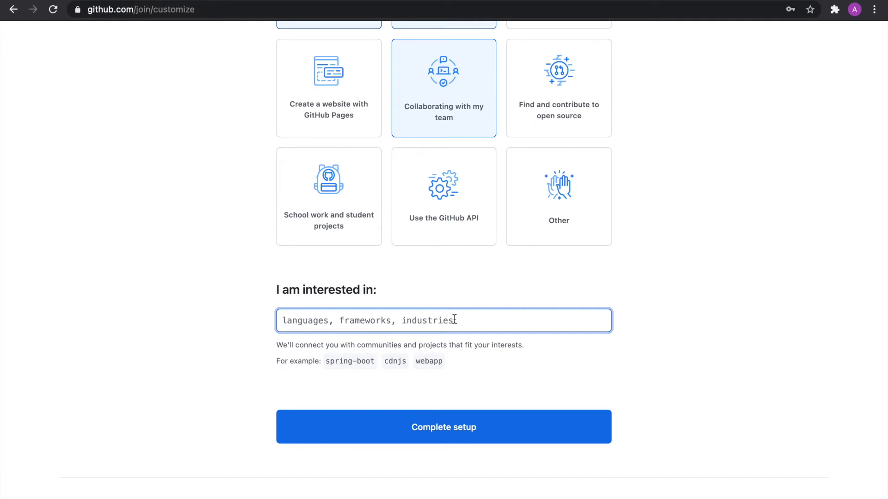
type("c++")
key("Return")
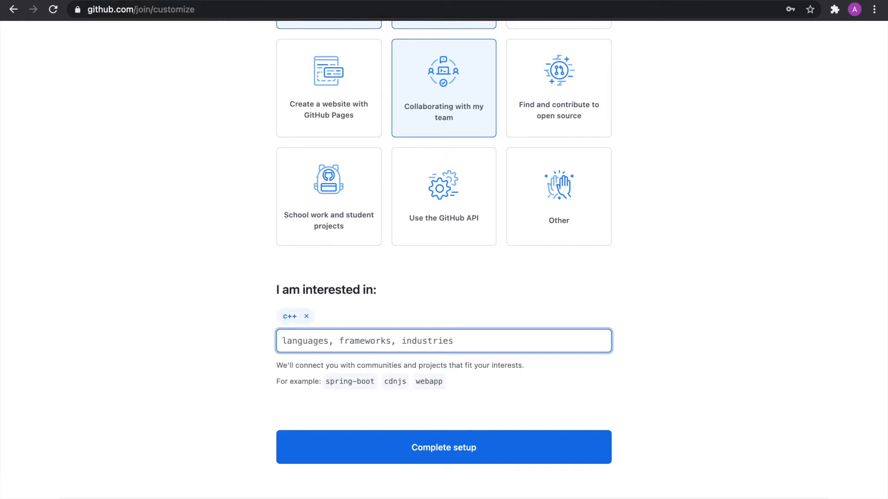
type("Java")
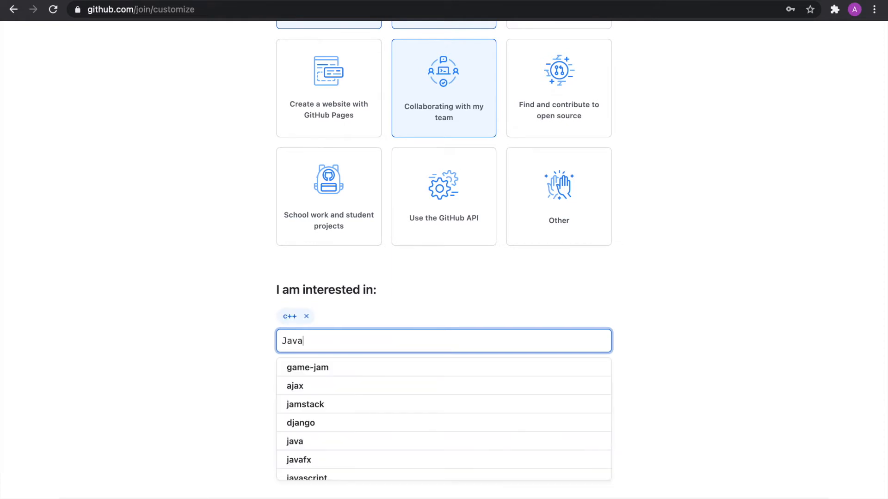
left_click(393, 370)
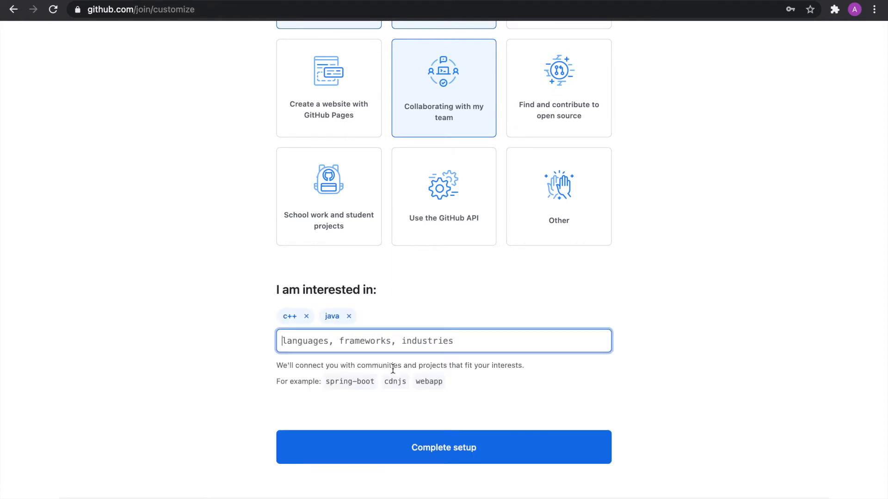
type("machine")
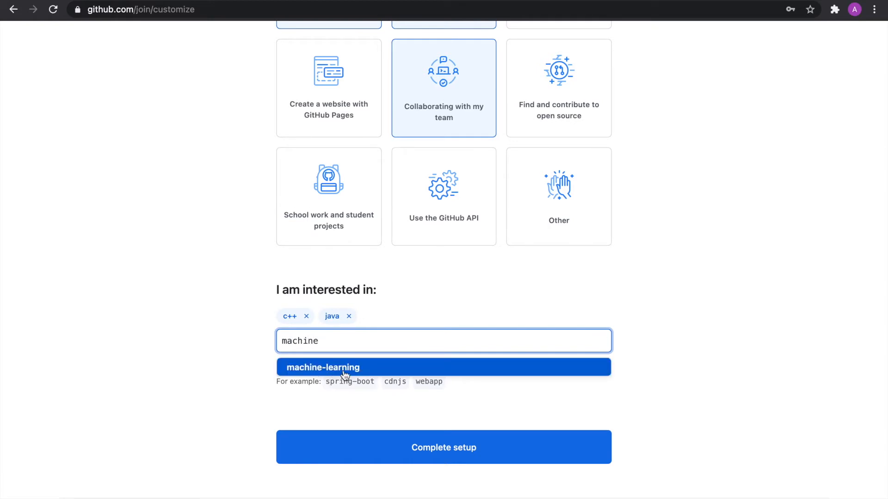
left_click(345, 369)
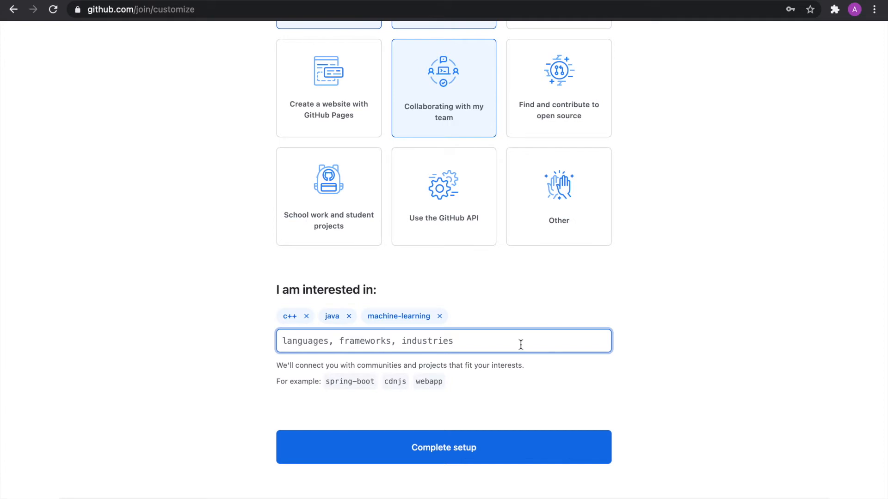
scroll(670, 415, "down", 2)
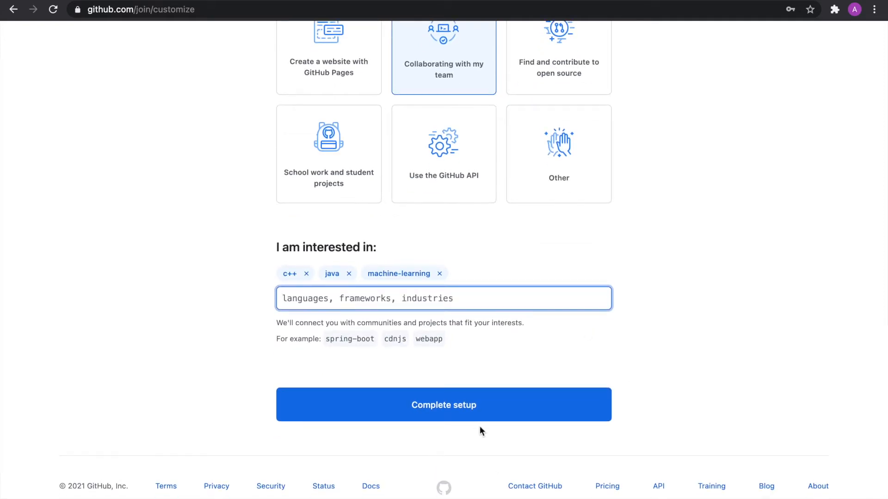
left_click(425, 409)
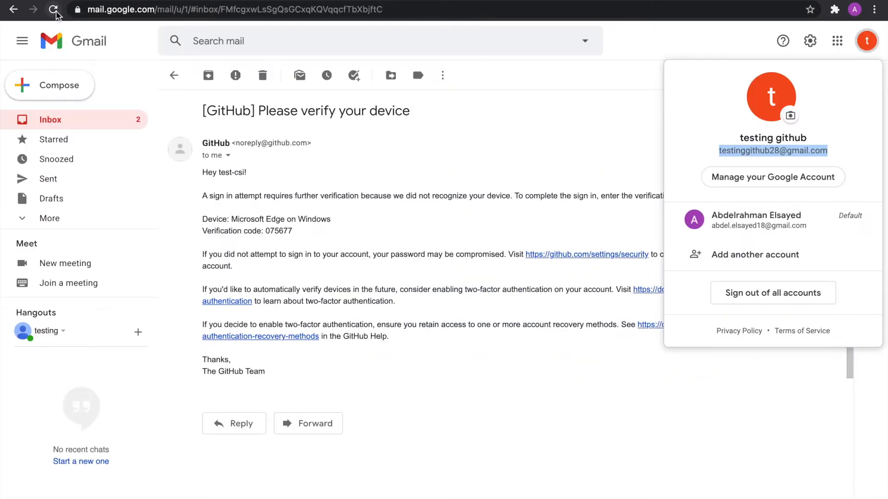
Step: Refresh the Gmail inbox and verify the account's email address from GitHub's newest verification message
key("super+r")
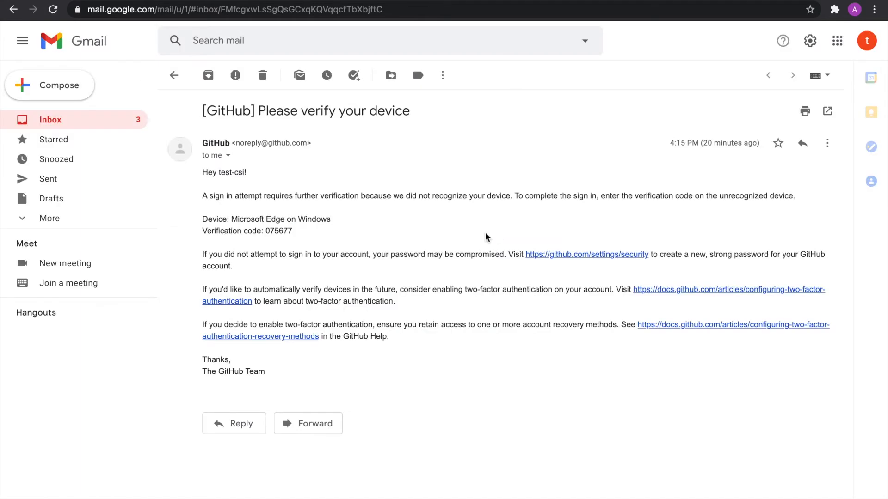
left_click(50, 118)
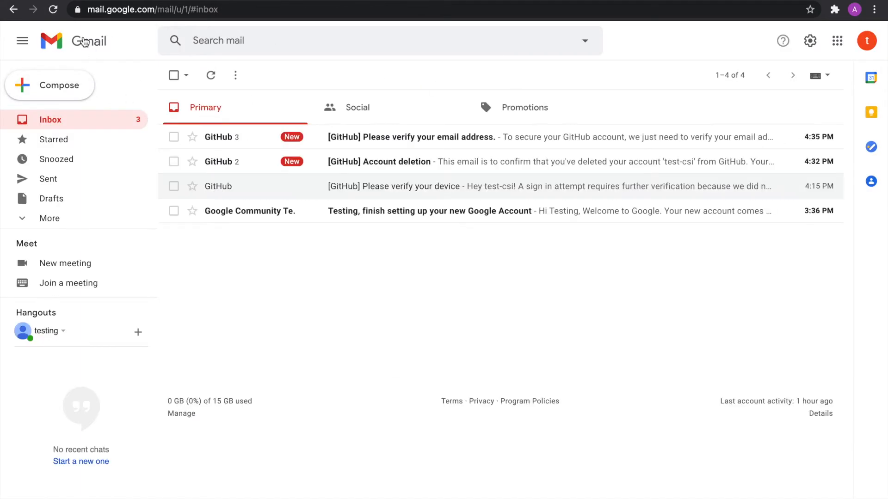
left_click(410, 148)
scroll(502, 418, "down", 3)
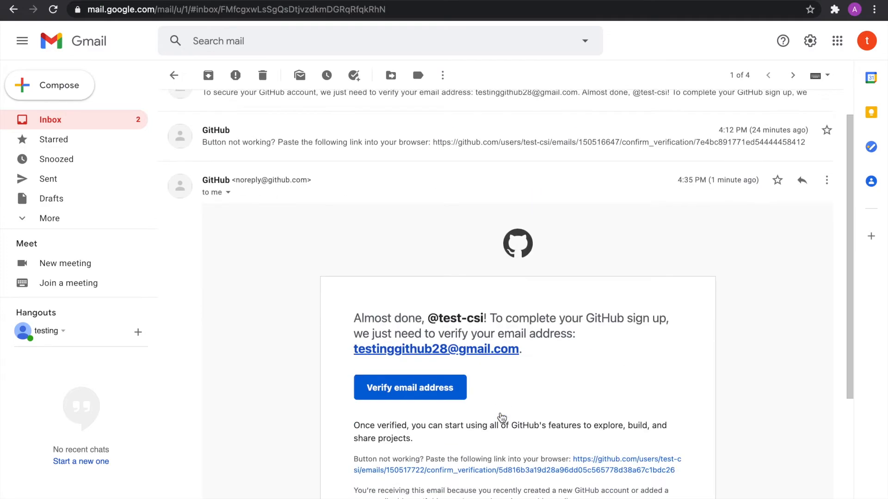
left_click(410, 359)
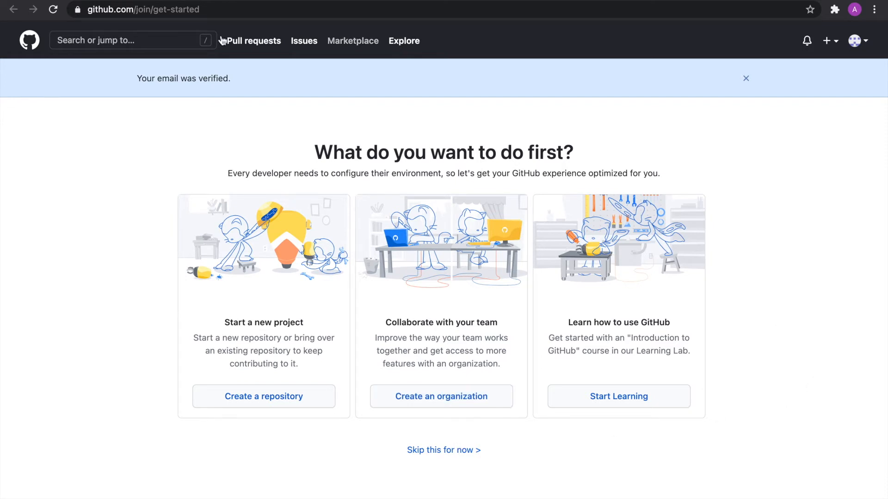
Step: Skip the suggestions for what to do first and look over the GitHub dashboard
left_click(434, 452)
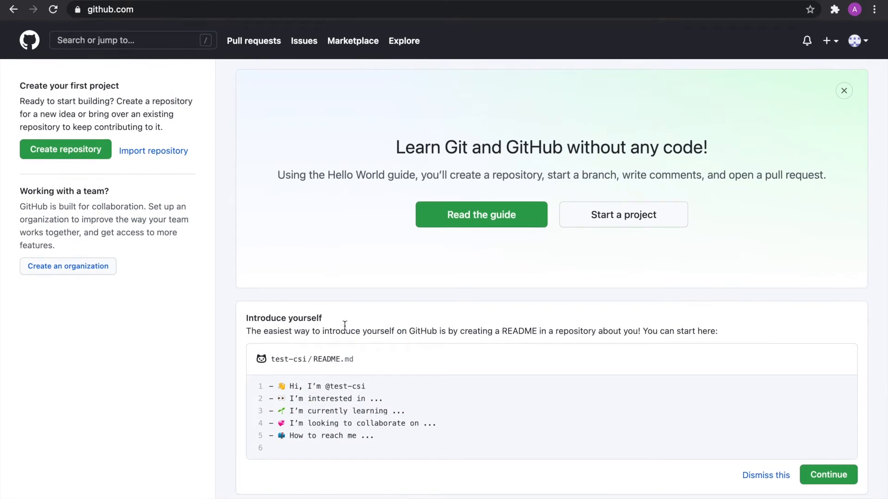
scroll(503, 283, "down", 10)
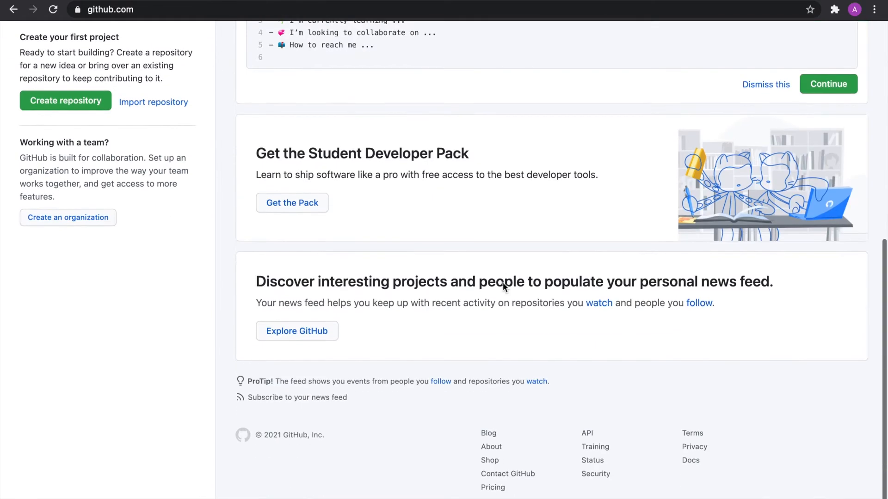
scroll(503, 283, "up", 10)
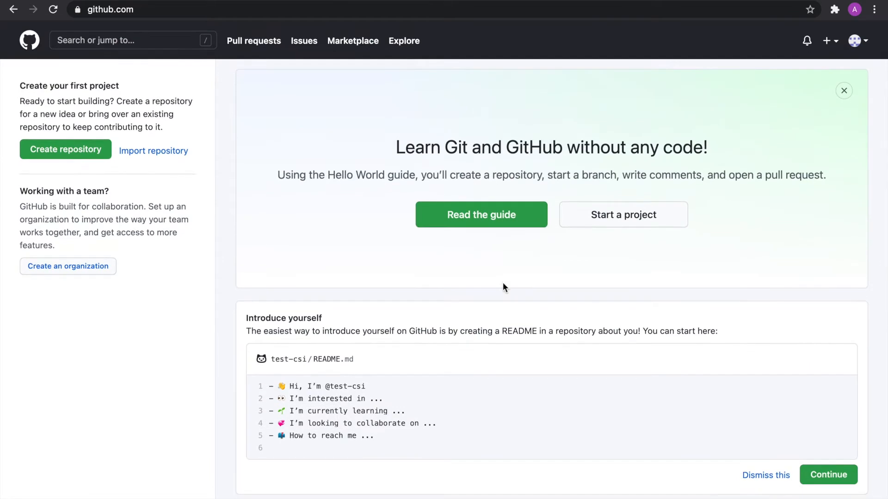
scroll(503, 283, "down", 1)
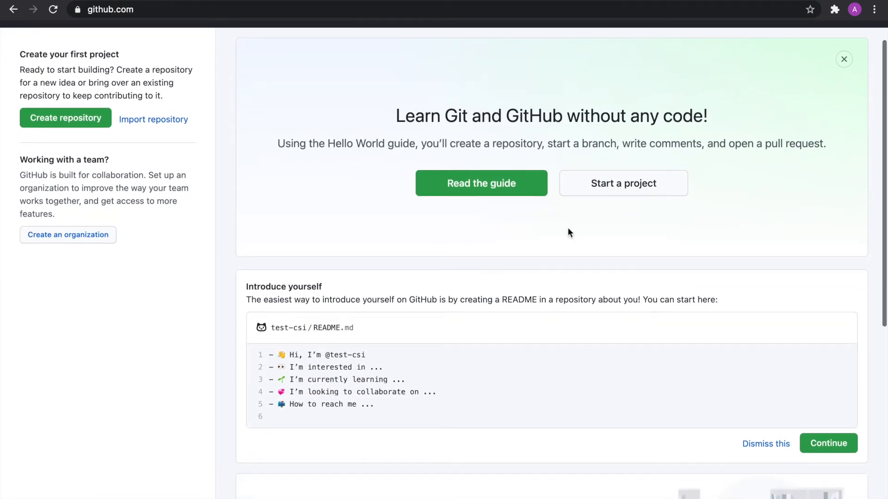
scroll(672, 341, "up", 1)
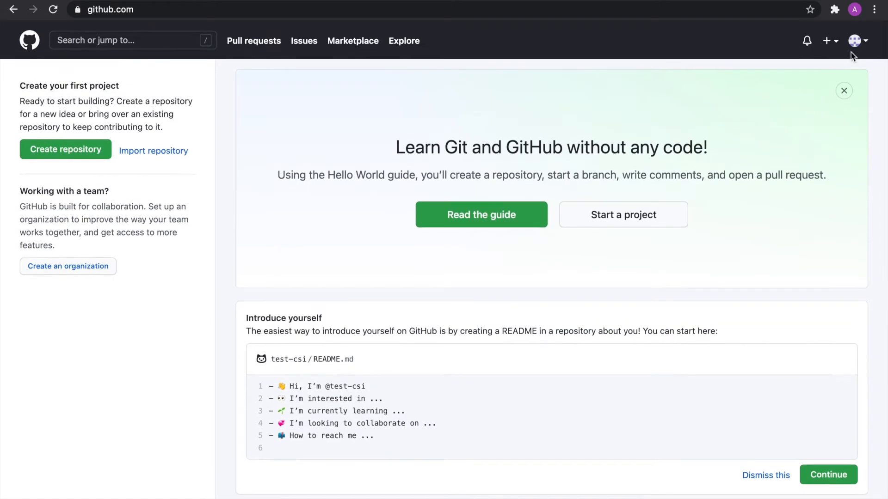
Step: Open the account's profile page and examine its contribution graph and contribution activity
left_click(856, 42)
left_click(820, 117)
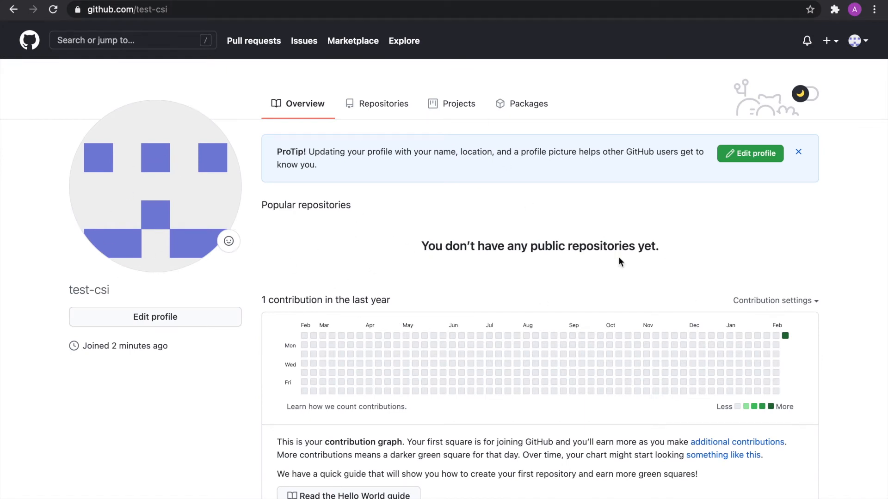
scroll(349, 241, "down", 1)
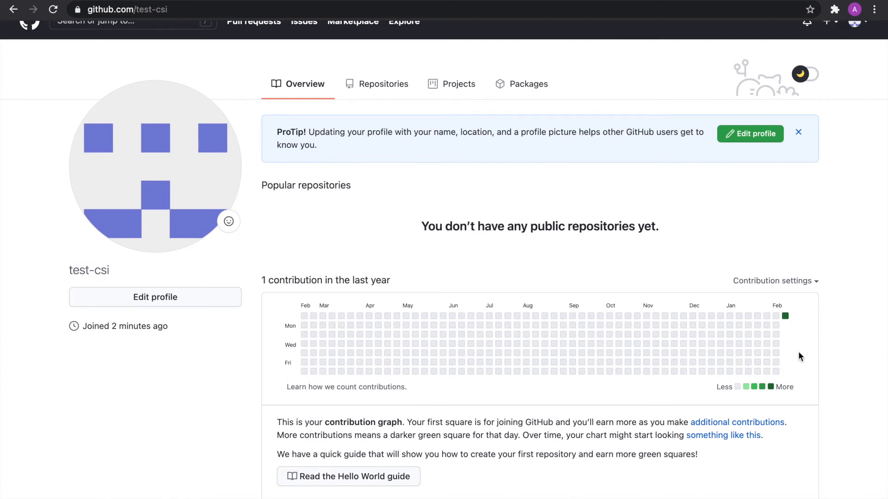
mouse_move(785, 315)
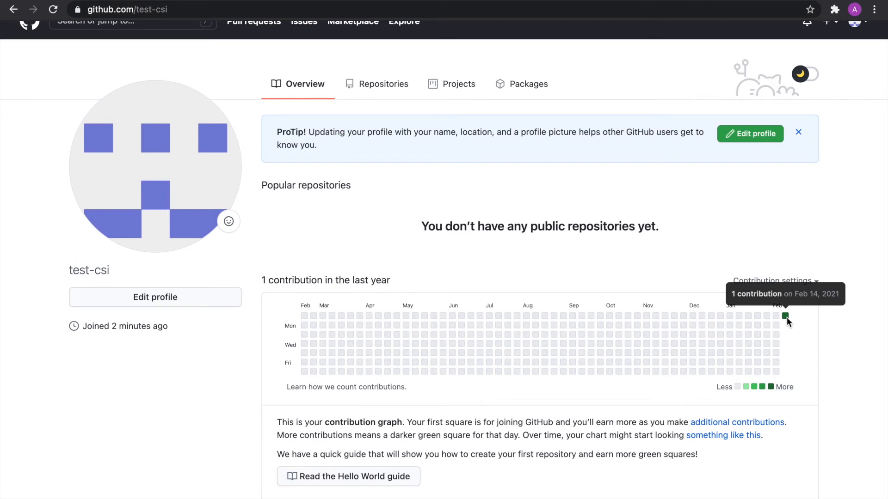
scroll(836, 367, "down", 3)
scroll(836, 367, "down", 4)
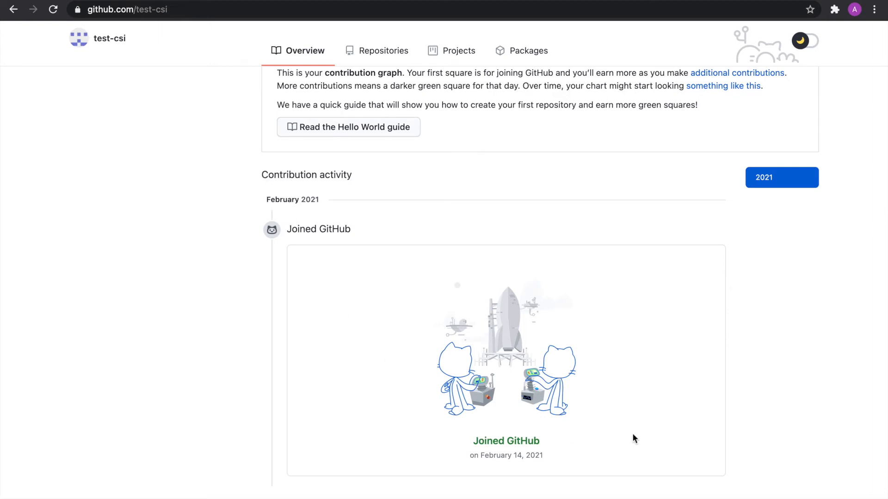
scroll(631, 434, "up", 8)
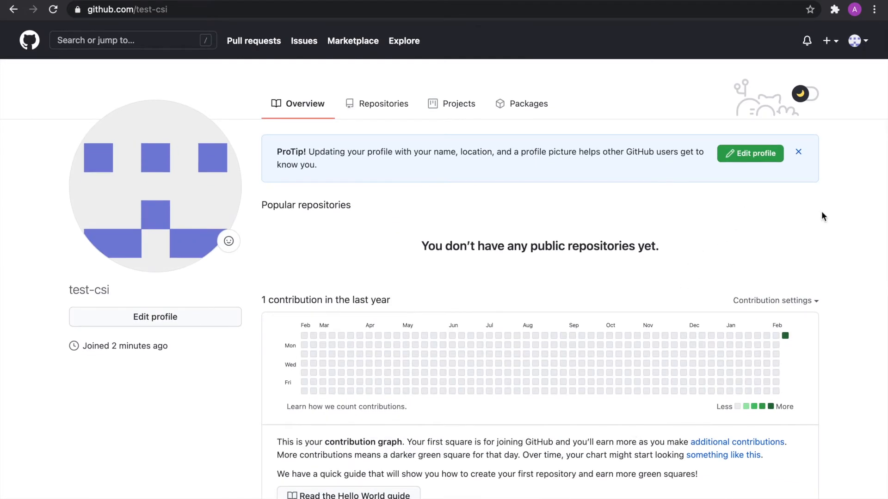
Step: Dismiss the ProTip on the profile page, and try dark mode before returning to light mode
left_click(798, 149)
left_click(802, 95)
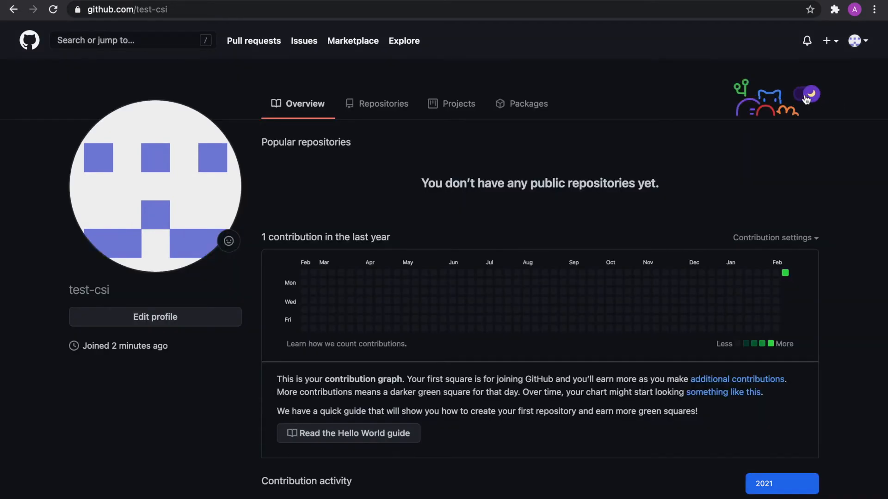
left_click(805, 97)
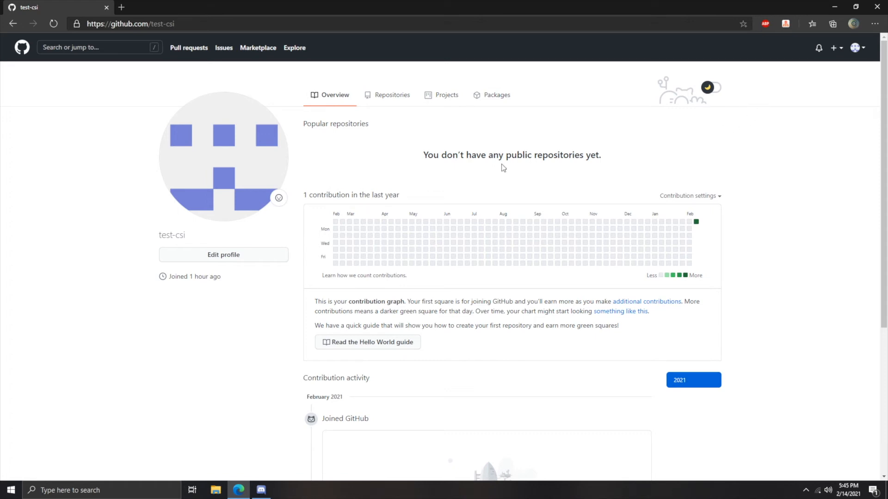
Step: Start a new repository from the profile's repository list and name it Awesome-Project
left_click(391, 106)
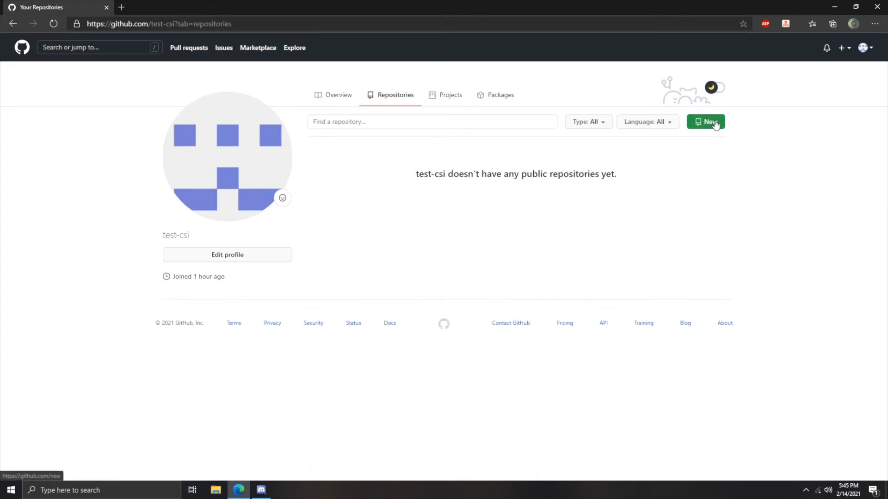
left_click(709, 123)
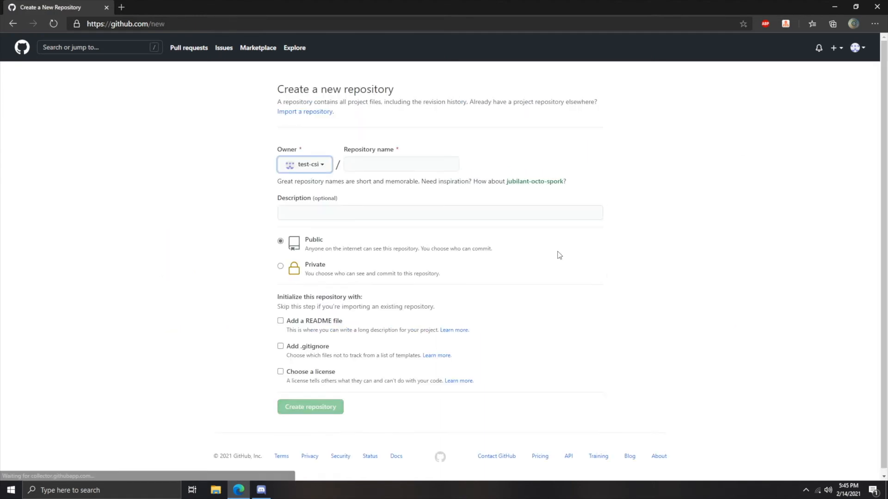
left_click_drag(342, 150, 398, 148)
left_click(393, 164)
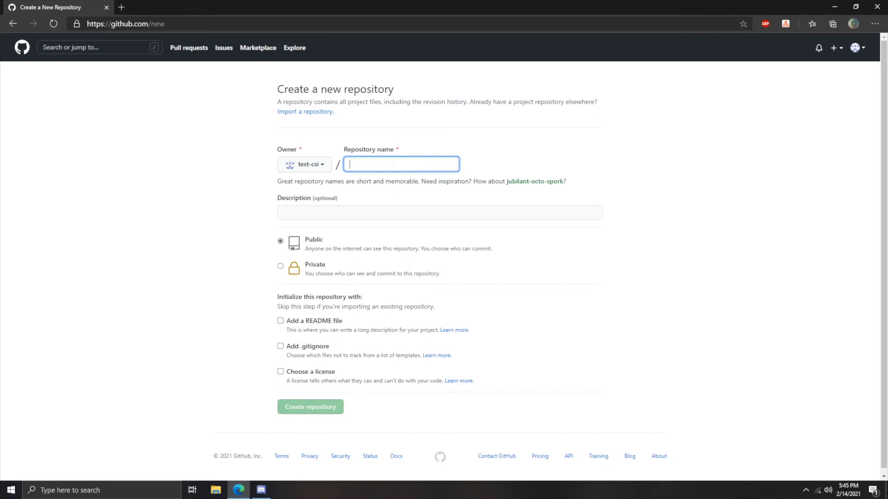
type("Aw")
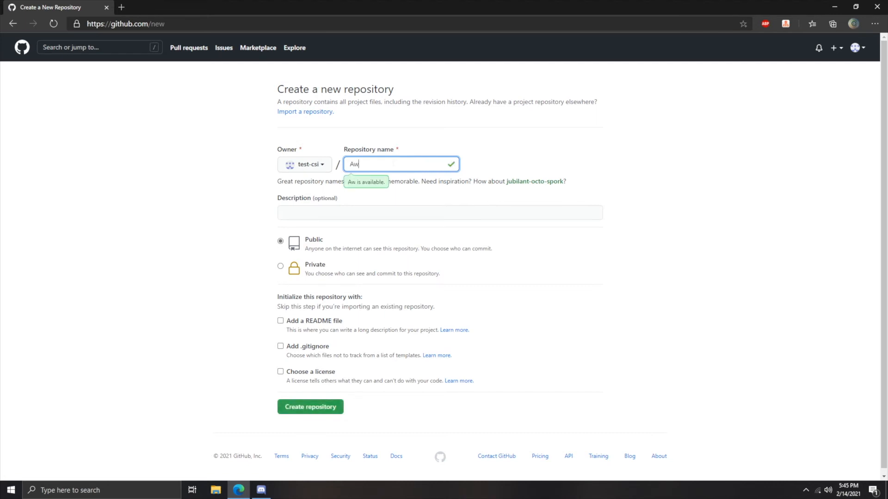
type("esome-Project")
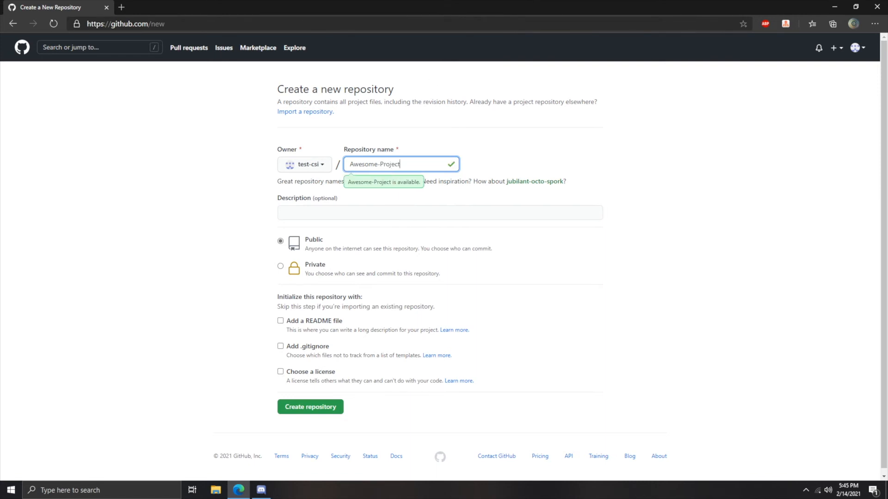
Step: Enter "Awesome project is to solve world hunger." as the repository description and keep the visibility Public
left_click(369, 212)
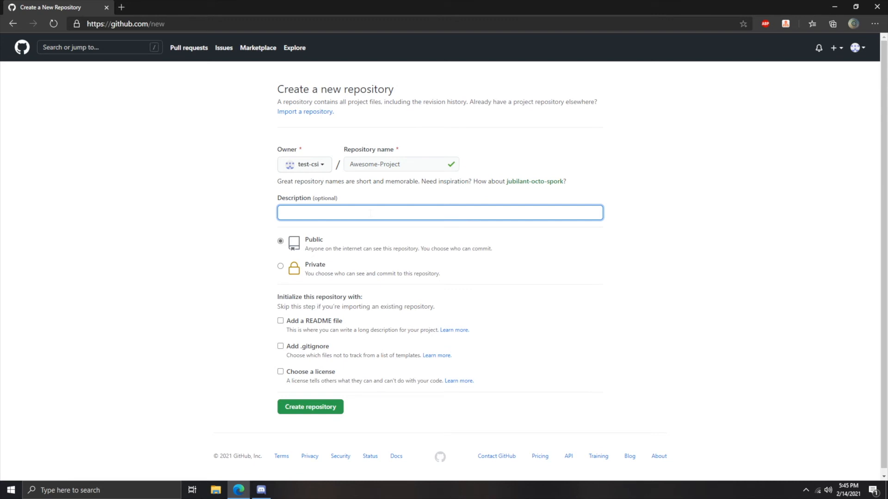
type("Awesome project is to solve world hunger.")
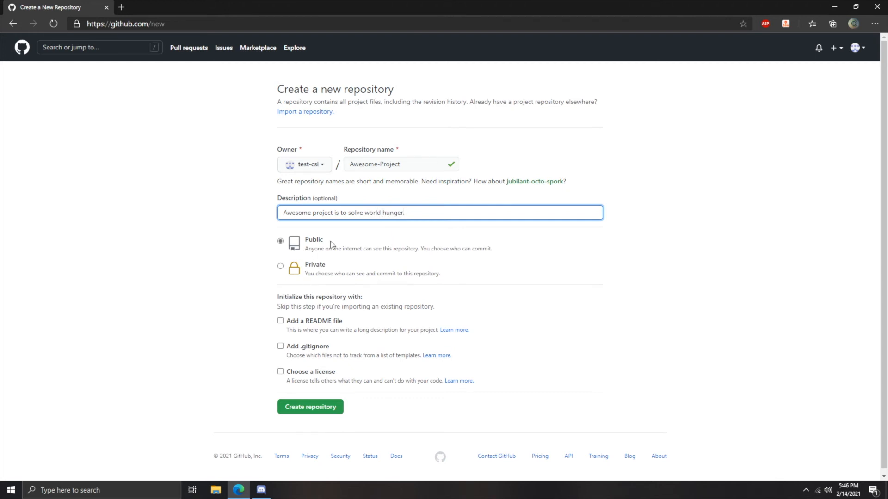
double_click(305, 239)
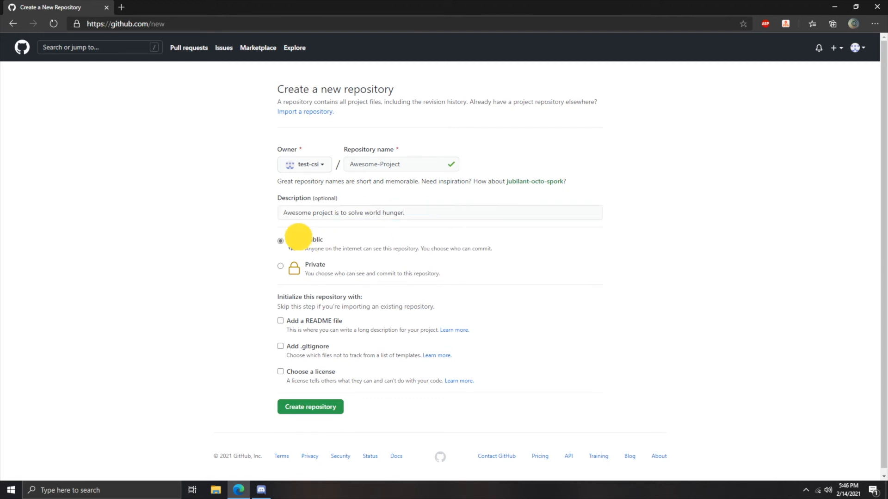
left_click(395, 317)
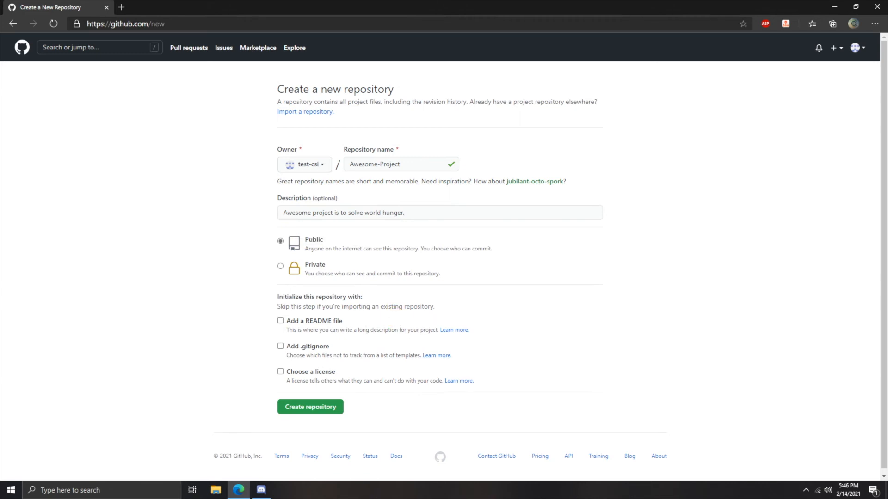
Step: Include a README file in the new repository and create it
left_click(281, 322)
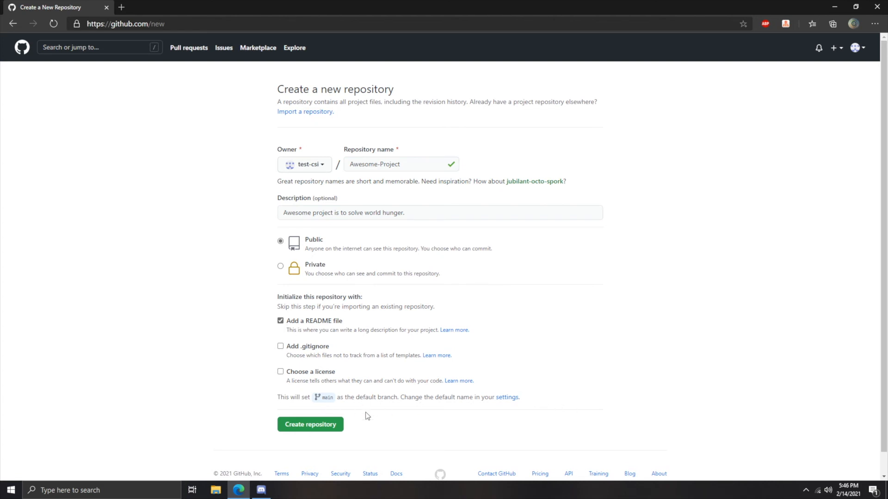
left_click(298, 423)
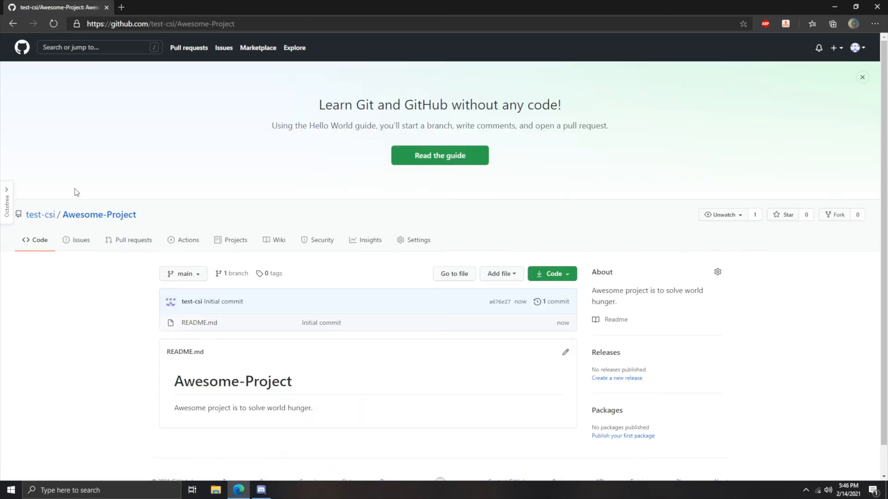
Step: Start a file upload to the Awesome-Project repository and open the file chooser
scroll(78, 199, "down", 2)
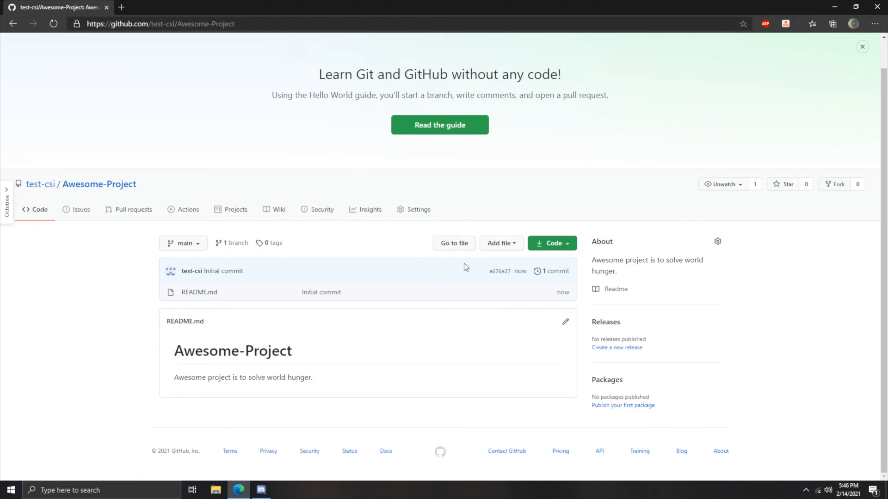
left_click(499, 244)
left_click(500, 276)
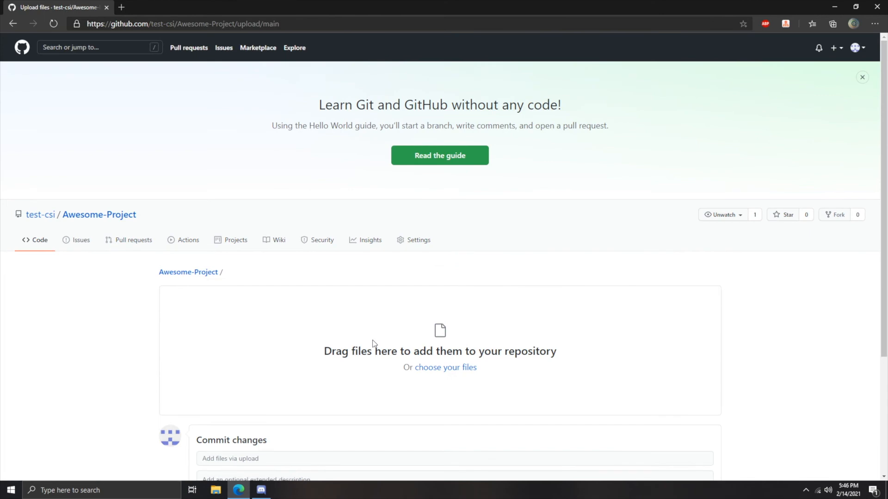
scroll(440, 258, "down", 3)
left_click(443, 233)
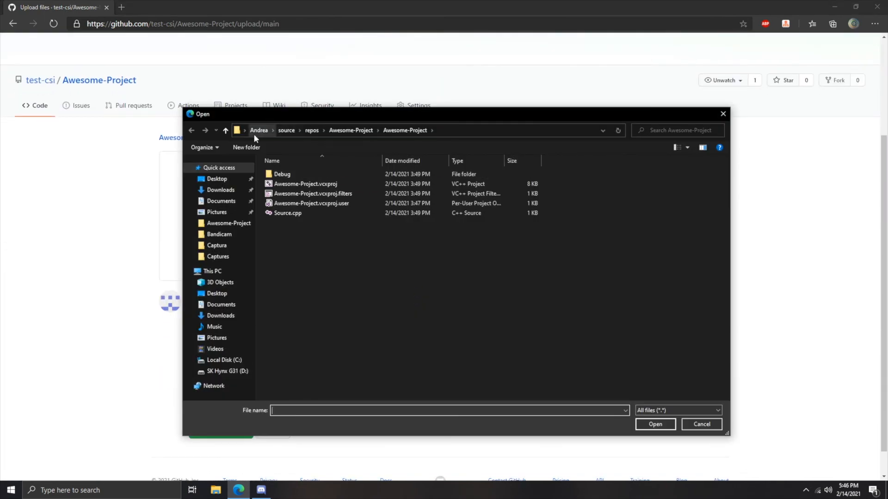
Step: Browse from the home folder to source\repos\Awesome-Project\Awesome-Project and choose Source.cpp for the upload
left_click(257, 130)
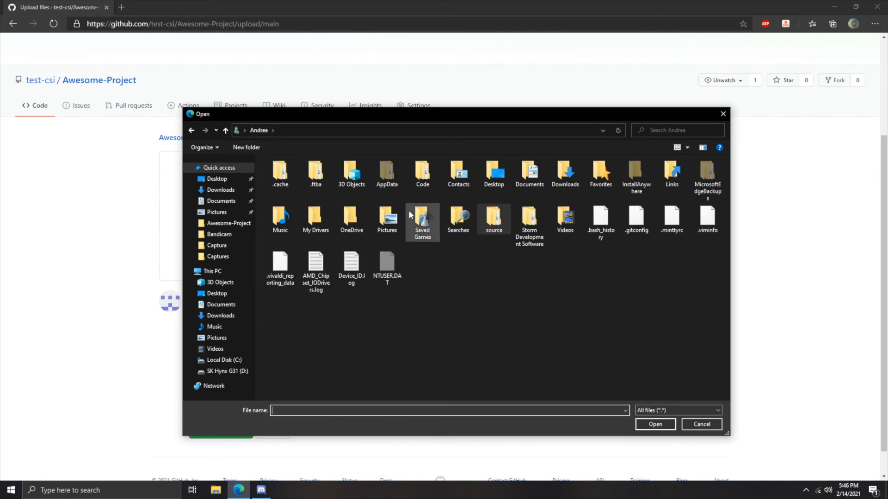
double_click(493, 219)
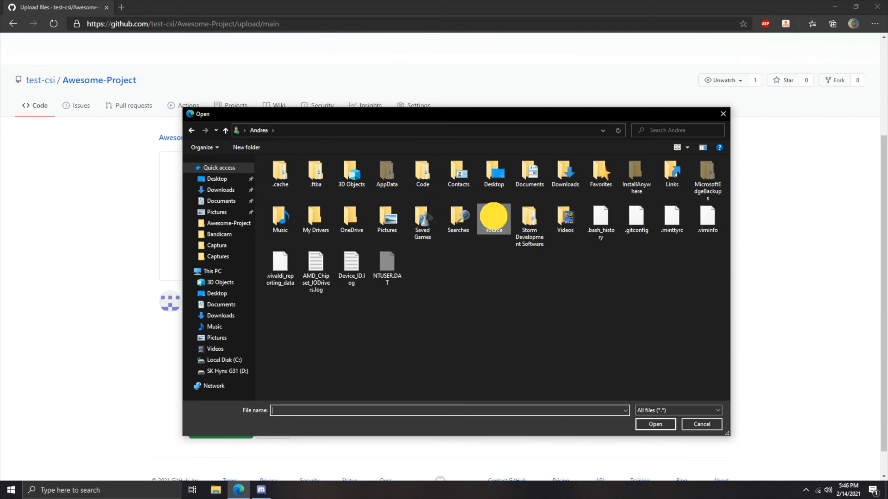
left_click(278, 176)
double_click(278, 175)
double_click(278, 183)
double_click(288, 186)
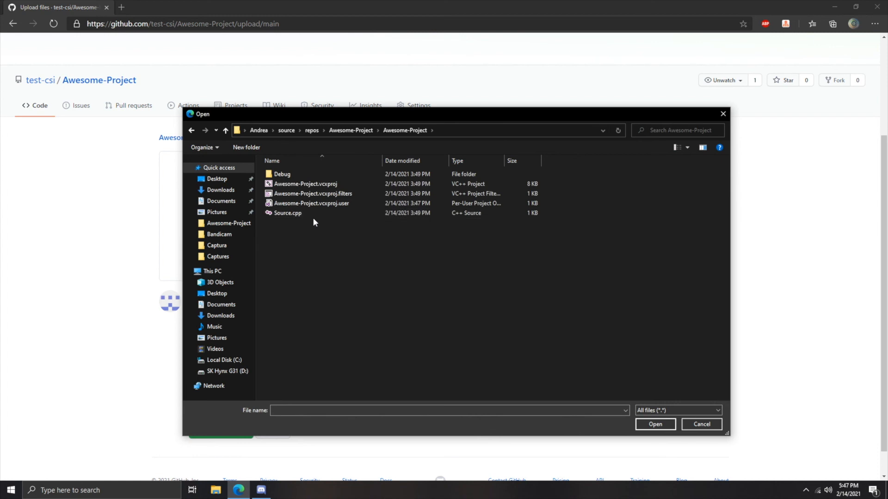
double_click(288, 214)
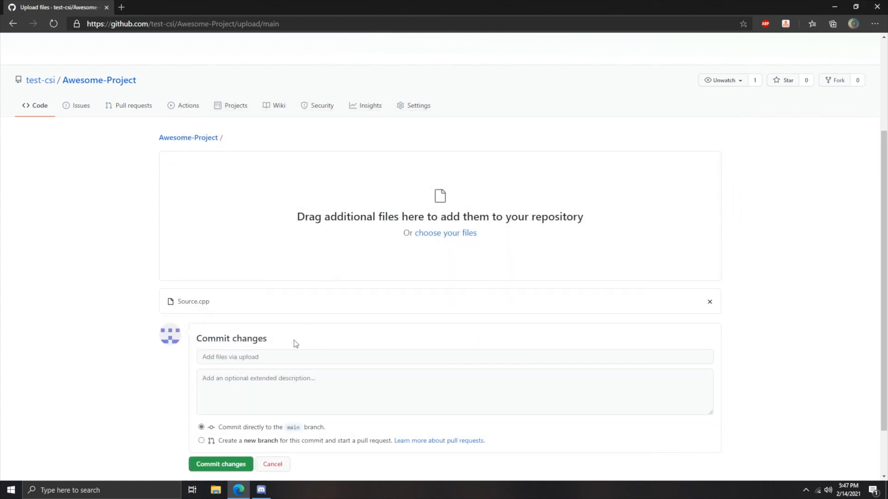
Step: Commit the uploaded Source.cpp directly to the main branch, leaving the commit message and description at their defaults
left_click_drag(211, 304, 171, 301)
left_click(227, 305)
scroll(251, 308, "down", 2)
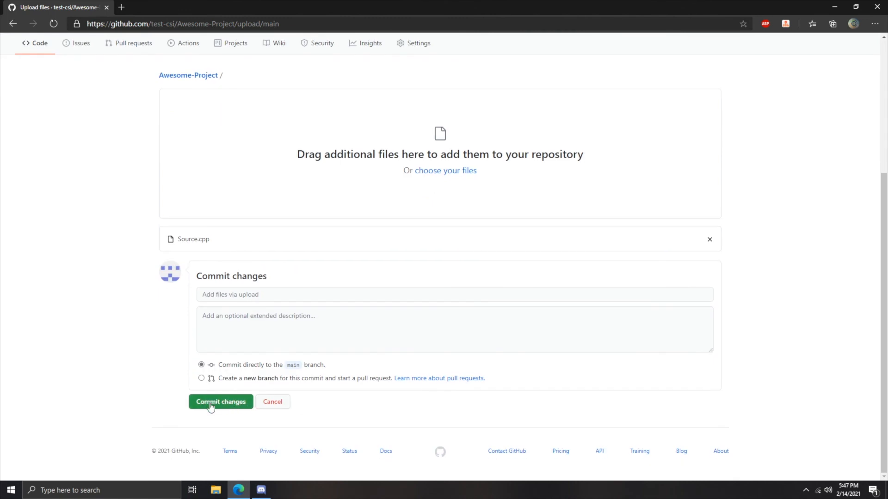
left_click(210, 406)
left_click_drag(390, 372, 557, 372)
left_click(558, 372)
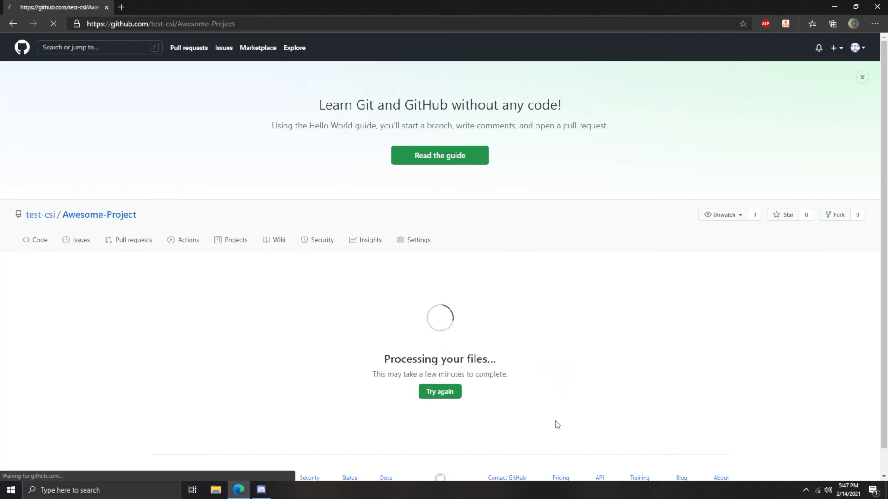
Step: Open Source.cpp from the repository's file list and examine its code
scroll(257, 373, "down", 2)
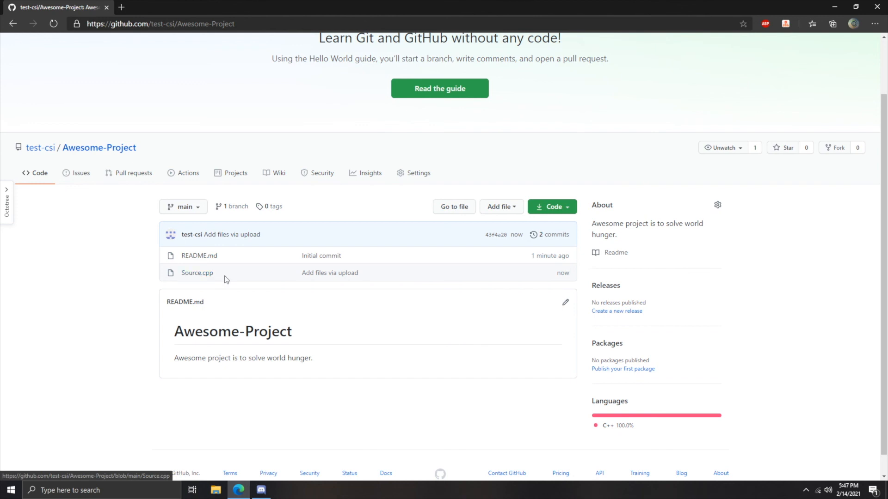
left_click(197, 272)
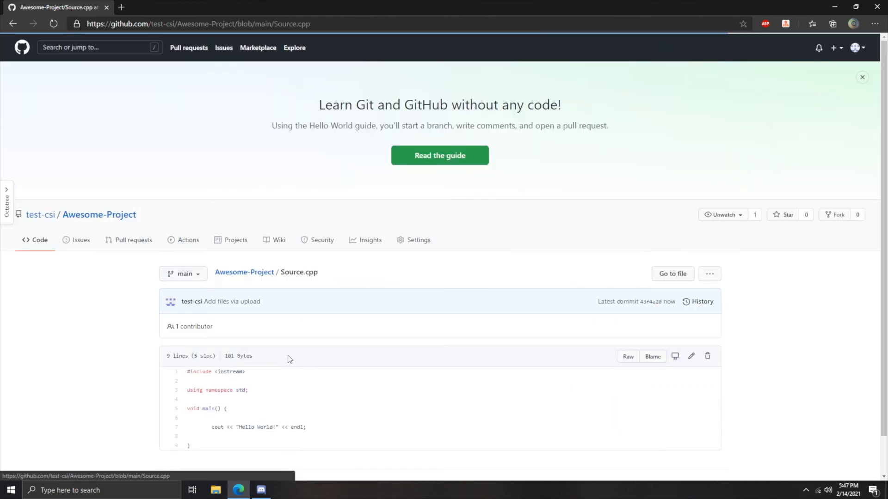
left_click_drag(217, 397, 185, 329)
left_click(267, 362)
left_click_drag(245, 391, 196, 347)
left_click(398, 371)
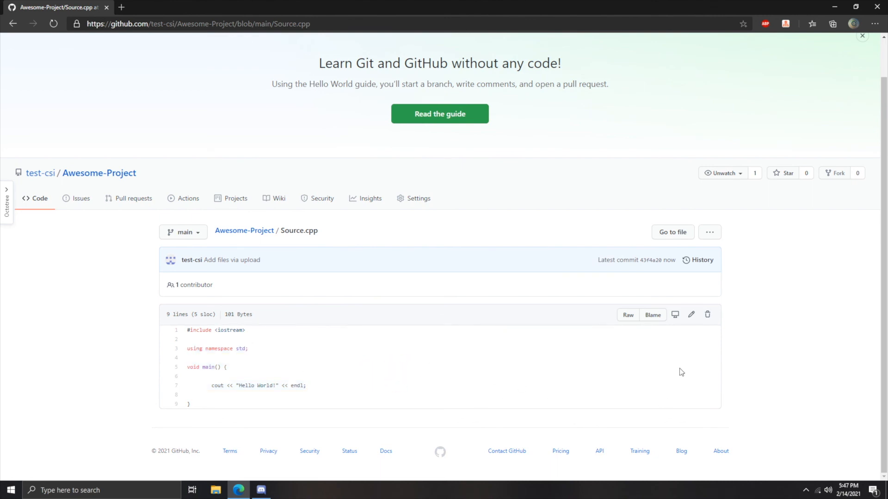
Step: Open Source.cpp for editing and add the line "cout << endl;" below the Hello World output line
left_click(691, 316)
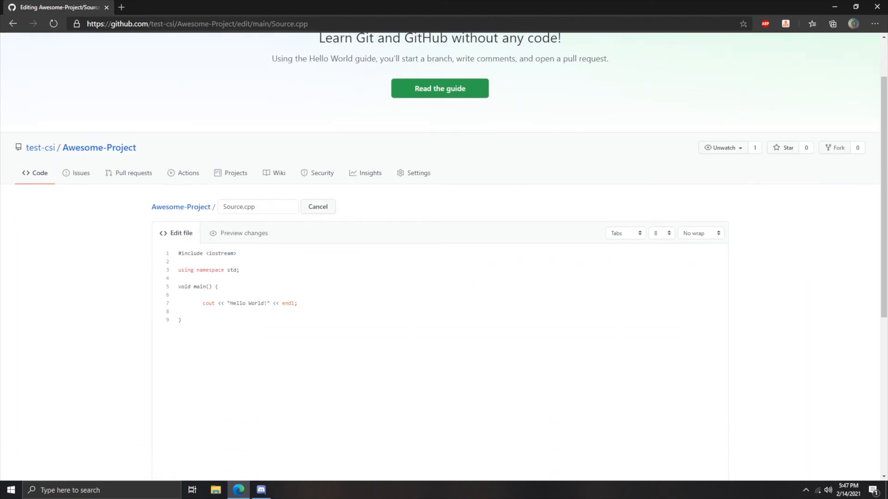
left_click(307, 304)
scroll(444, 259, "down", 6)
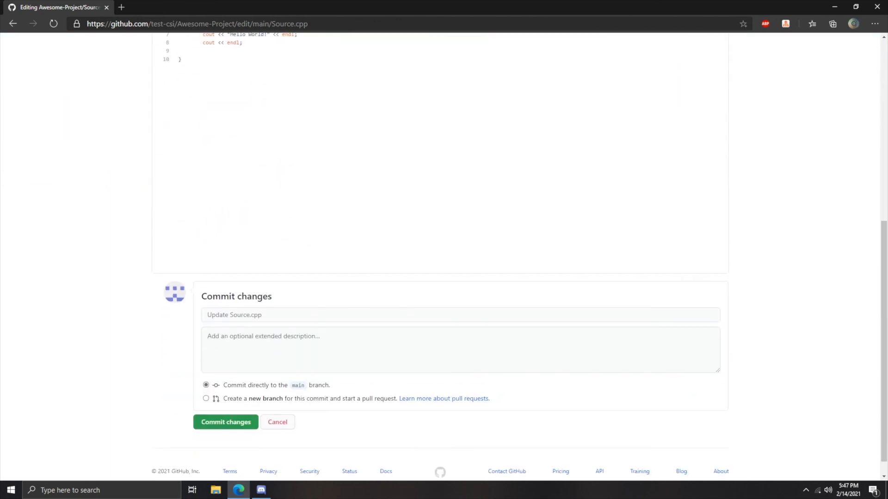
scroll(123, 270, "up", 7)
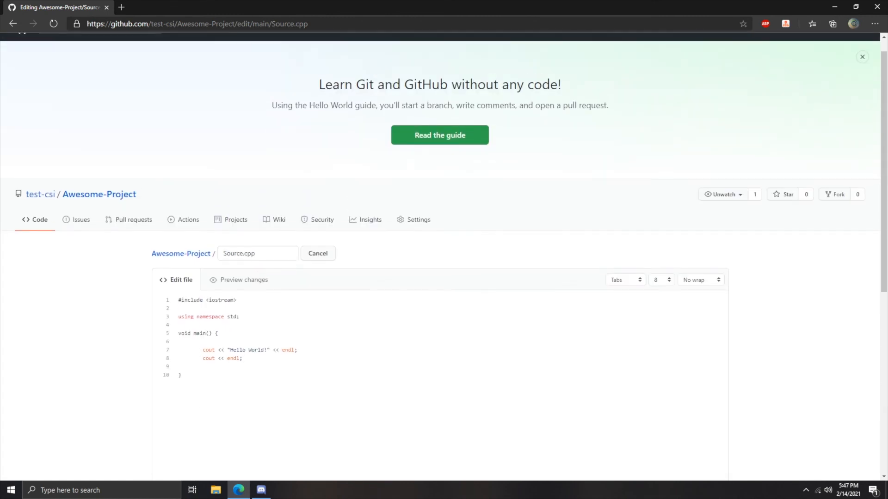
Step: Commit the Source.cpp edit directly to the main branch and return to the repository's main code page
scroll(309, 307, "down", 10)
left_click(236, 408)
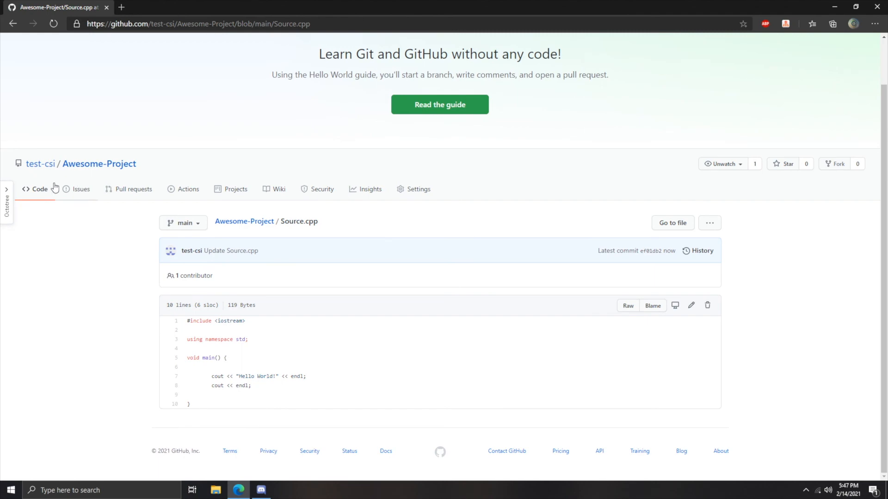
left_click(36, 189)
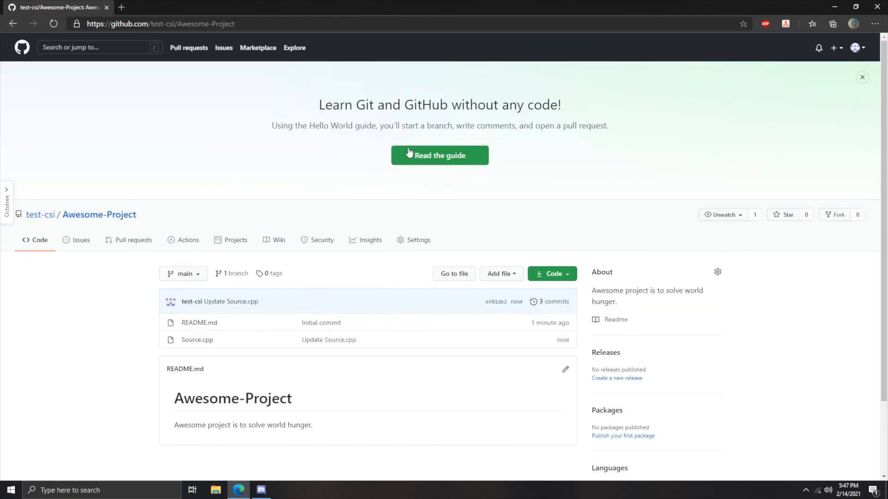